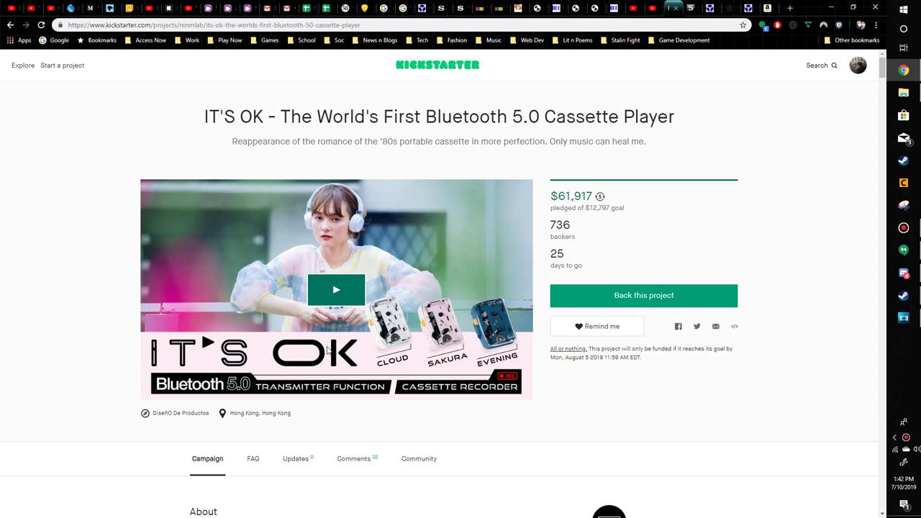
pyautogui.scroll(-2, 518, 372)
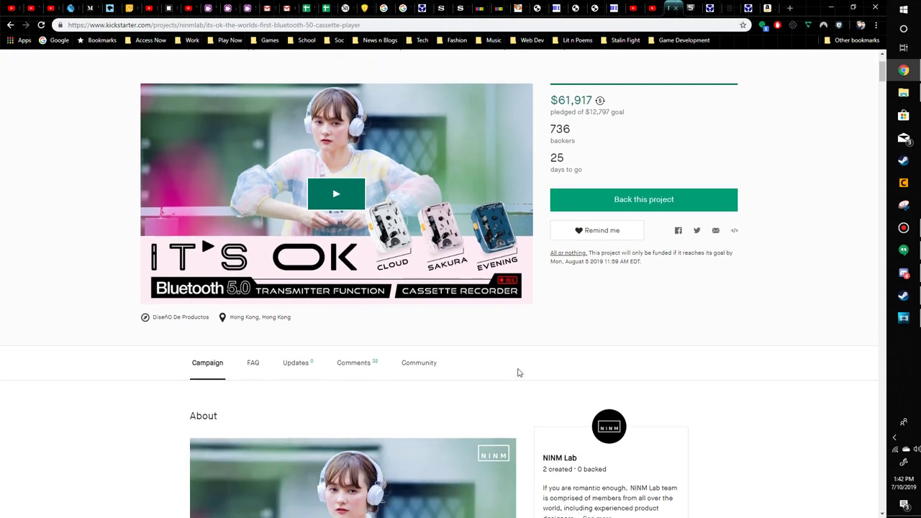
pyautogui.scroll(-4, 519, 372)
pyautogui.scroll(1, 519, 372)
pyautogui.scroll(2, 460, 295)
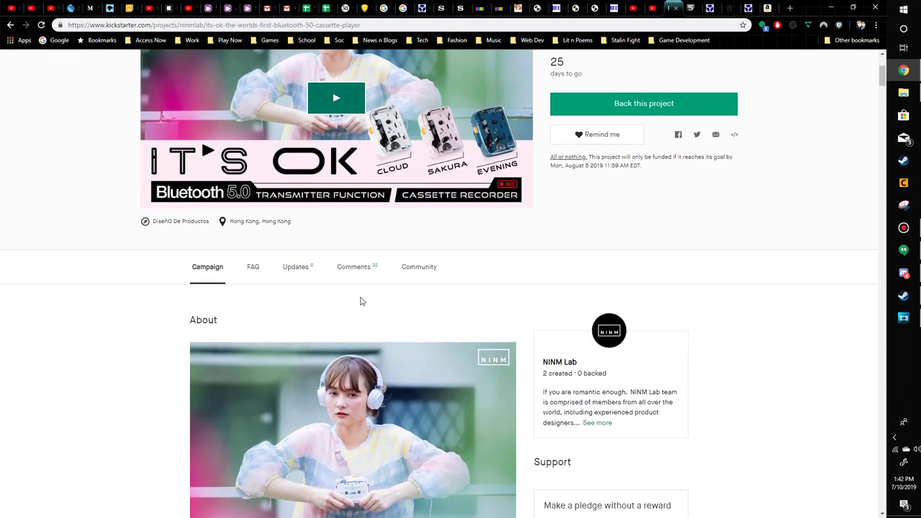
# Browse the IT'S OK comments and campaign description, then bring up the YouTube cassette player critique
pyautogui.click(353, 266)
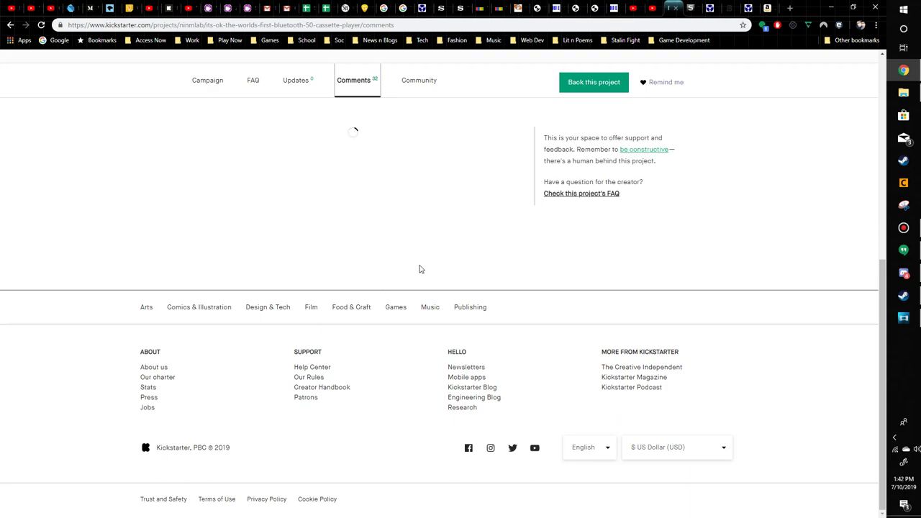
pyautogui.scroll(-3, 421, 270)
pyautogui.scroll(-8, 403, 255)
pyautogui.scroll(-6, 374, 281)
pyautogui.scroll(-6, 346, 312)
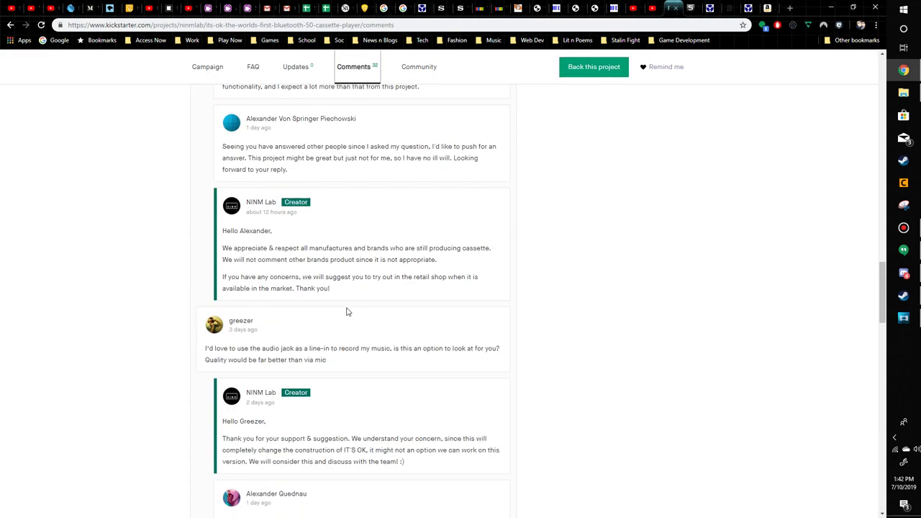
pyautogui.scroll(-6, 346, 312)
pyautogui.scroll(-6, 339, 331)
pyautogui.scroll(-6, 331, 345)
pyautogui.scroll(-4, 323, 354)
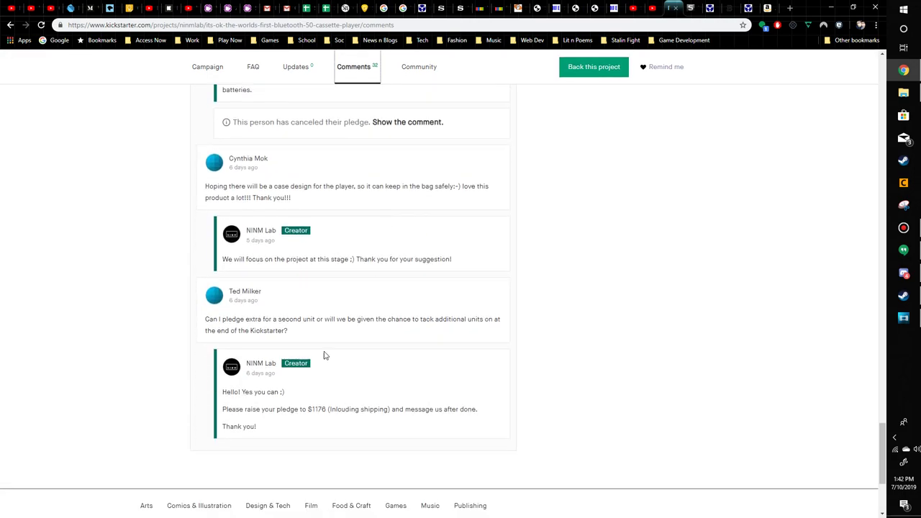
pyautogui.scroll(-3, 324, 354)
pyautogui.scroll(3, 403, 324)
pyautogui.scroll(4, 400, 338)
pyautogui.scroll(4, 394, 345)
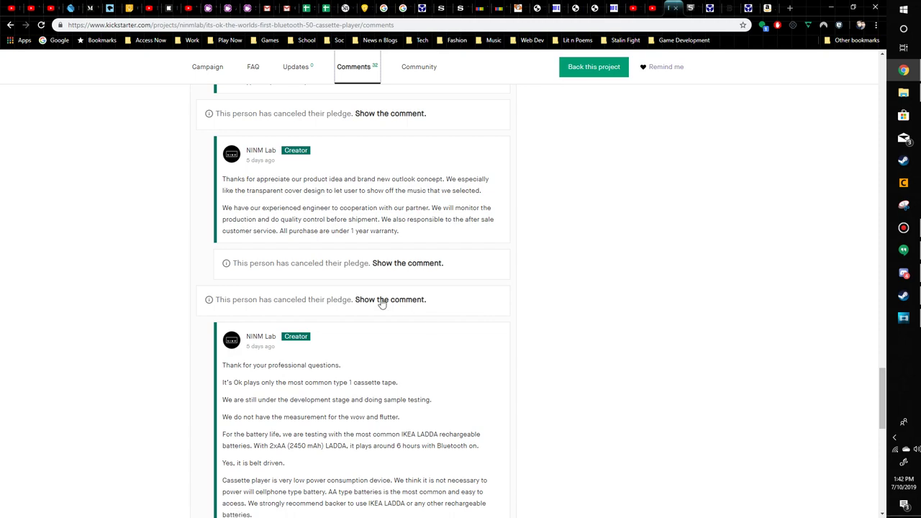
pyautogui.scroll(-1, 431, 374)
pyautogui.scroll(-3, 432, 374)
pyautogui.scroll(5, 538, 342)
pyautogui.scroll(5, 538, 342)
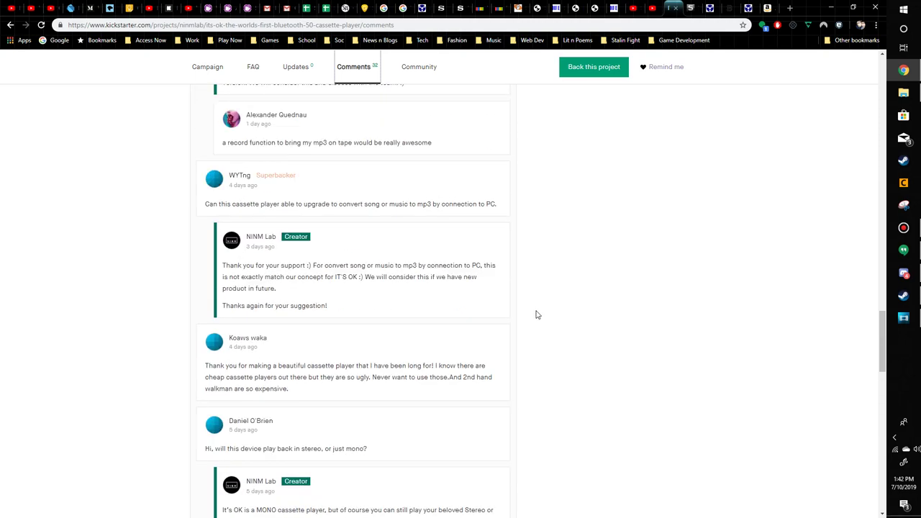
pyautogui.scroll(5, 538, 317)
pyautogui.scroll(5, 533, 245)
pyautogui.scroll(4, 514, 204)
pyautogui.scroll(5, 513, 204)
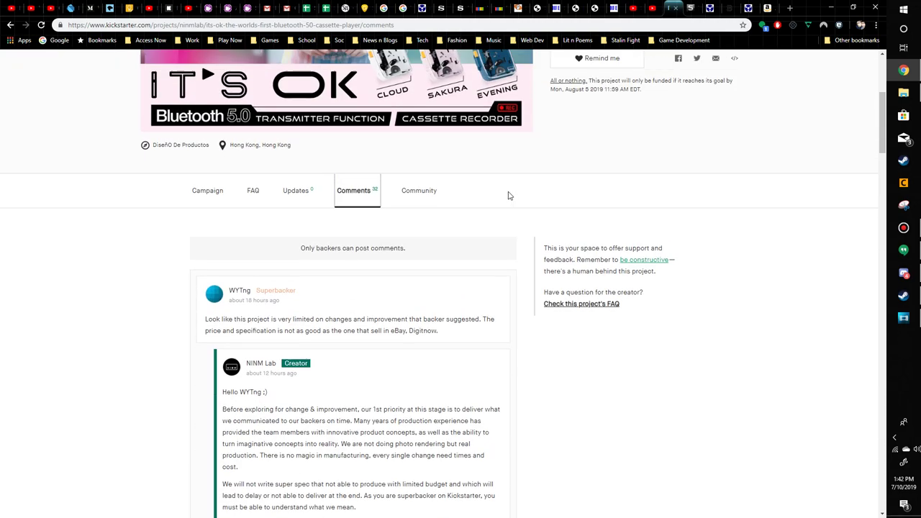
pyautogui.scroll(5, 504, 195)
pyautogui.scroll(2, 436, 192)
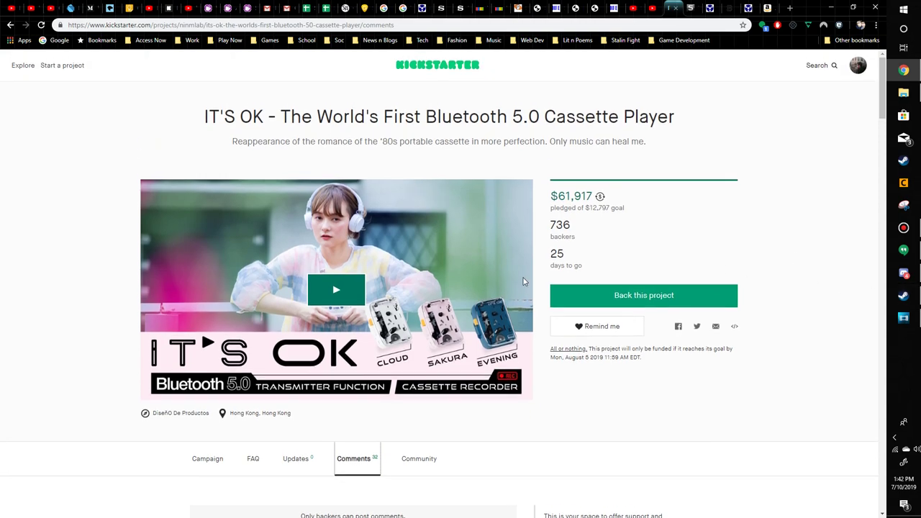
pyautogui.click(423, 68)
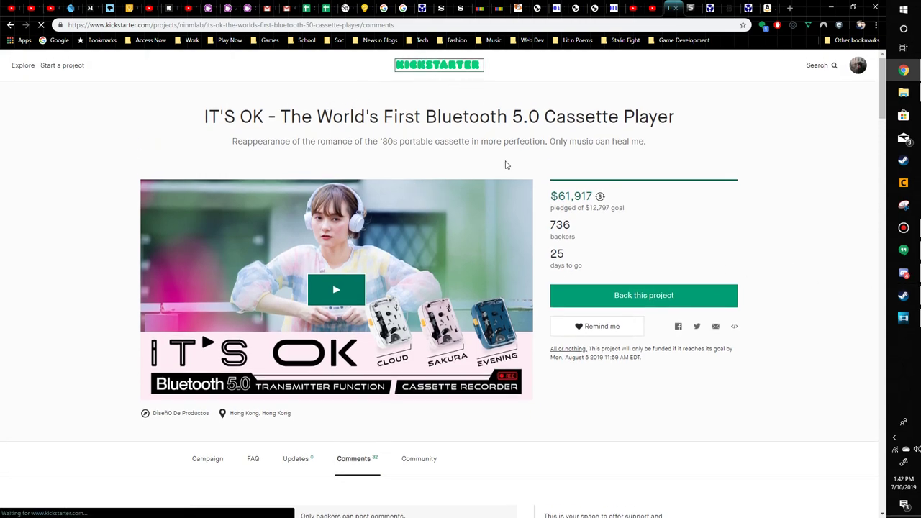
pyautogui.click(10, 24)
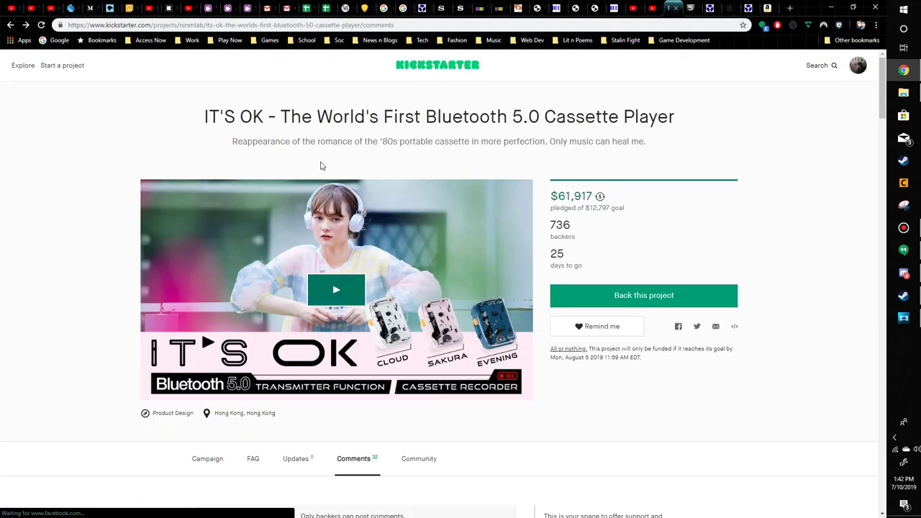
pyautogui.click(207, 459)
pyautogui.scroll(-5, 610, 339)
pyautogui.scroll(-3, 609, 339)
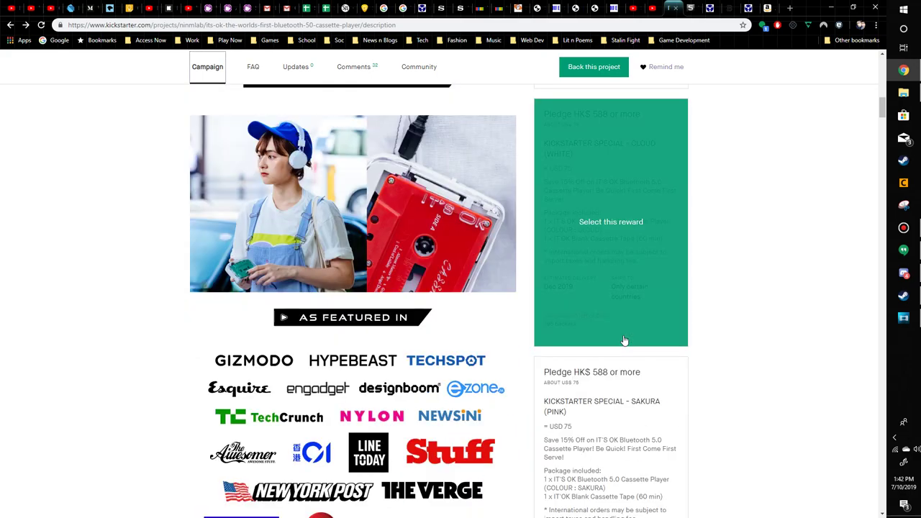
pyautogui.scroll(5, 609, 339)
pyautogui.scroll(3, 741, 369)
pyautogui.scroll(1, 741, 369)
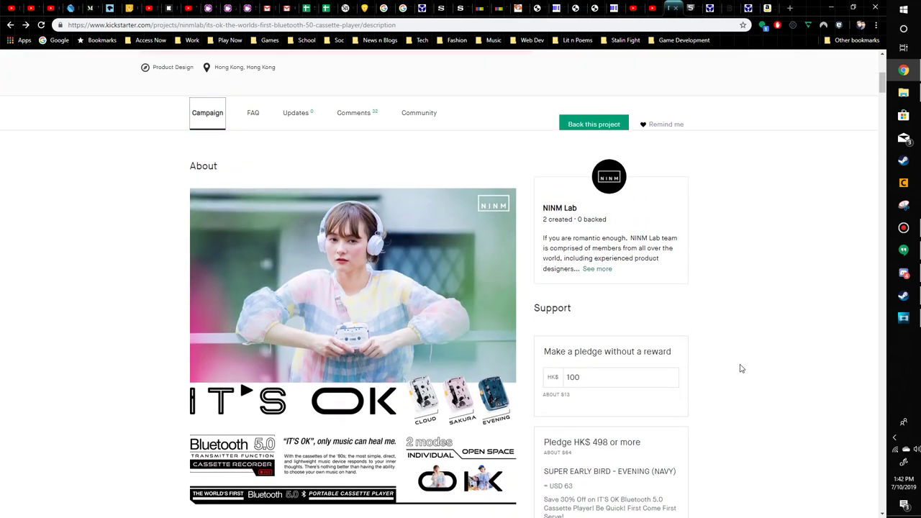
pyautogui.scroll(-2, 741, 369)
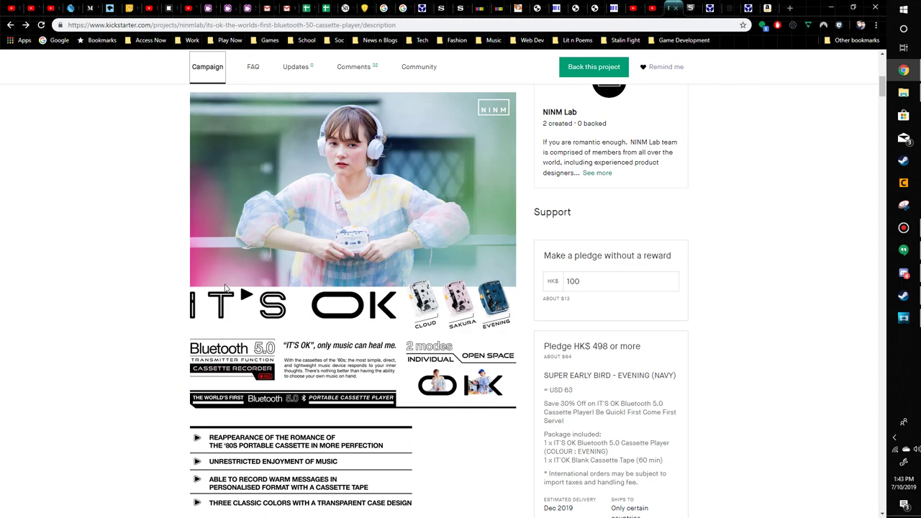
pyautogui.scroll(-3, 277, 265)
pyautogui.scroll(-3, 707, 254)
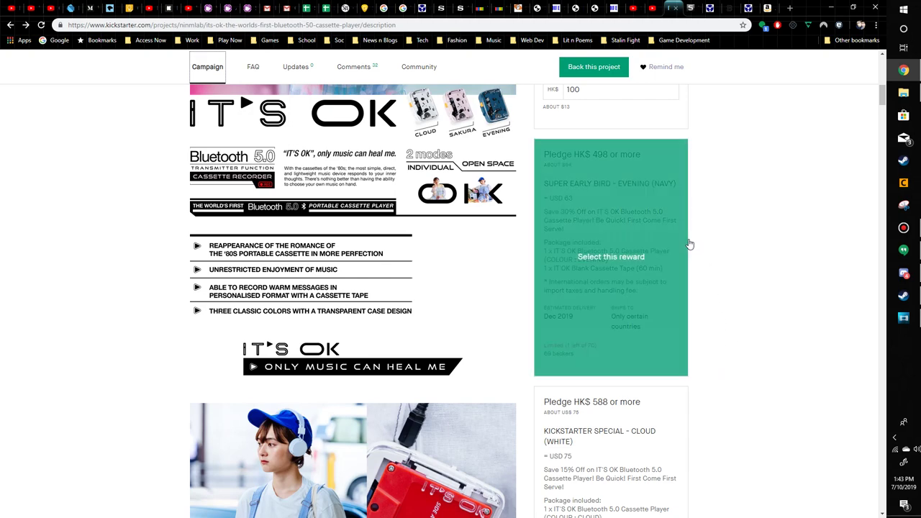
pyautogui.scroll(-1, 746, 286)
pyautogui.scroll(-1, 746, 286)
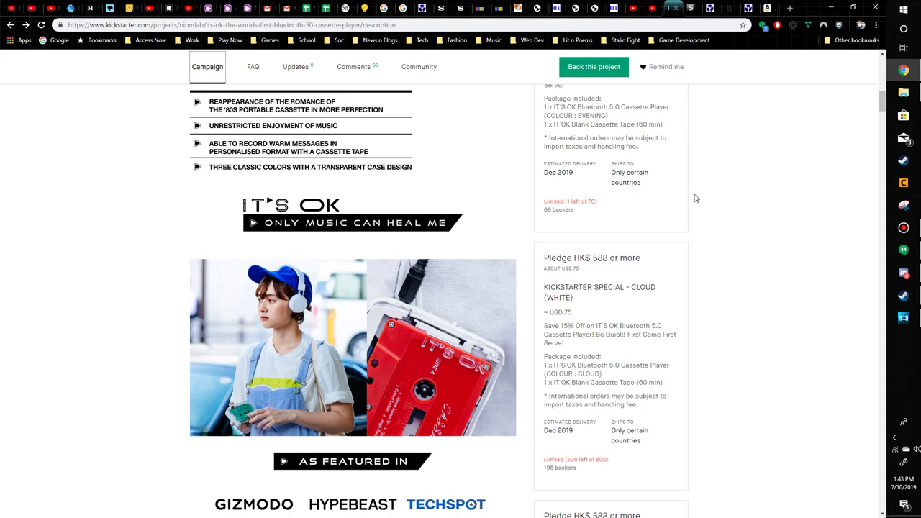
pyautogui.scroll(-1, 705, 135)
pyautogui.scroll(-3, 705, 135)
pyautogui.scroll(-2, 702, 122)
pyautogui.scroll(-1, 698, 108)
pyautogui.scroll(-1, 696, 101)
pyautogui.scroll(-1, 696, 101)
pyautogui.scroll(-2, 236, 288)
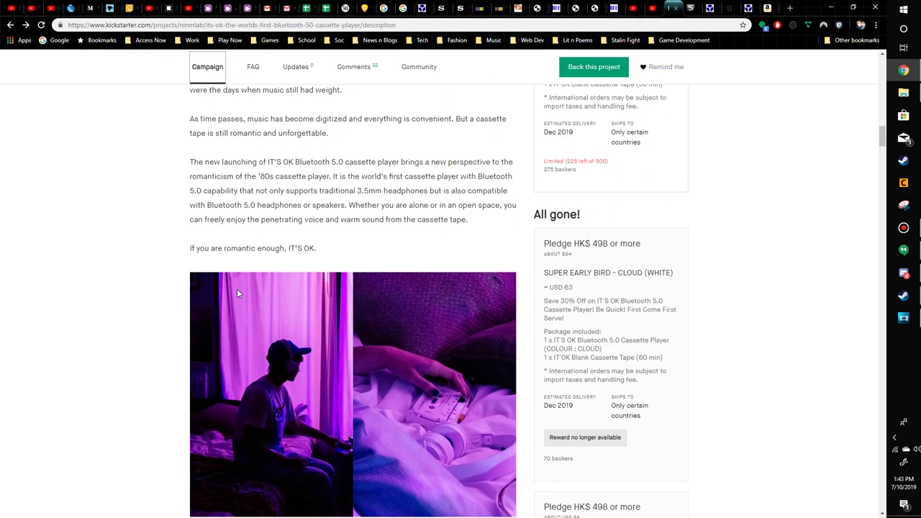
pyautogui.click(354, 66)
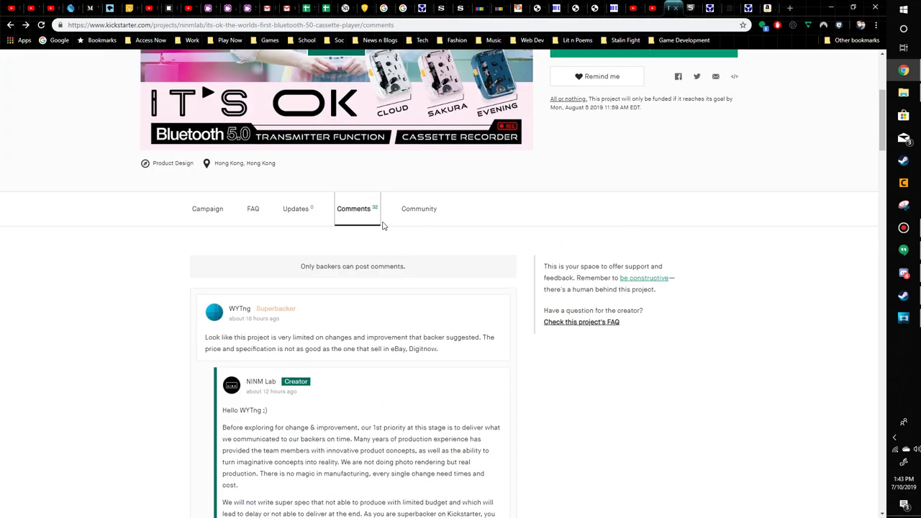
pyautogui.click(207, 209)
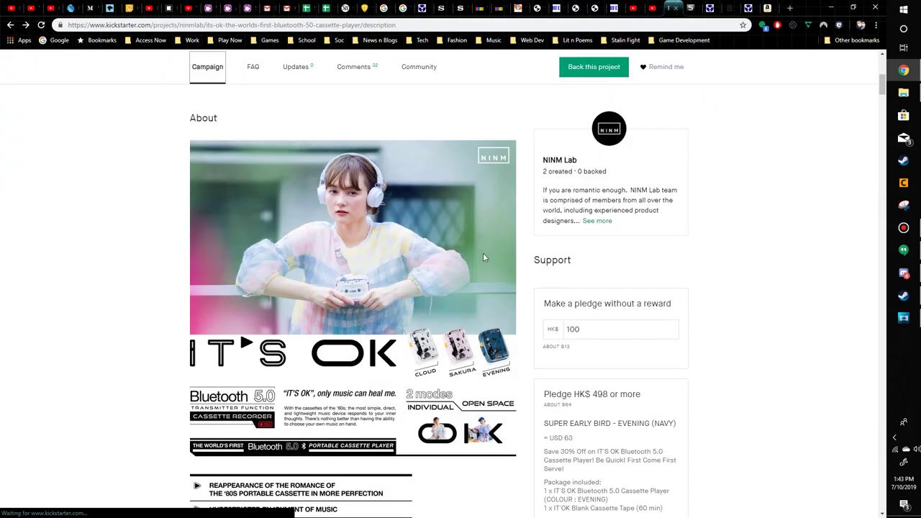
pyautogui.scroll(-5, 691, 249)
pyautogui.scroll(-4, 690, 250)
pyautogui.scroll(-4, 691, 250)
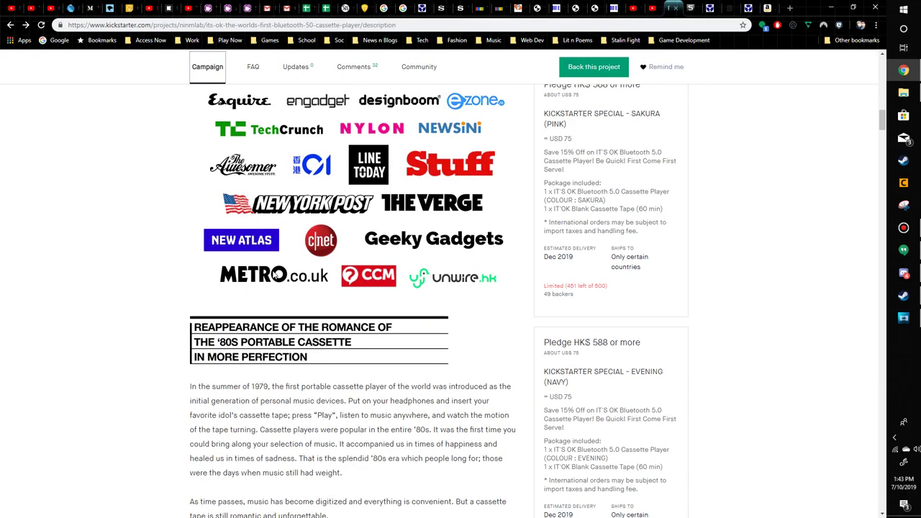
pyautogui.scroll(-5, 274, 274)
pyautogui.scroll(-6, 273, 274)
pyautogui.scroll(-6, 324, 266)
pyautogui.scroll(-6, 359, 262)
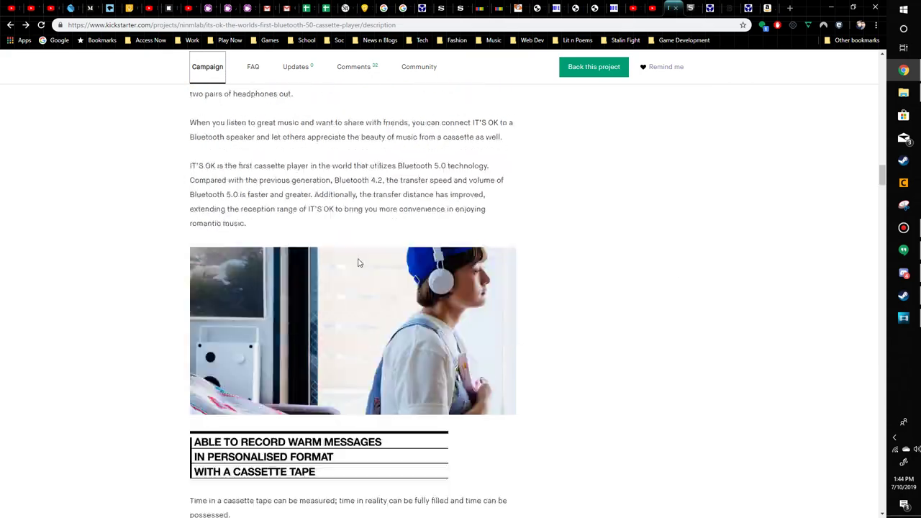
pyautogui.scroll(-6, 358, 262)
pyautogui.scroll(-6, 568, 267)
pyautogui.scroll(-3, 569, 266)
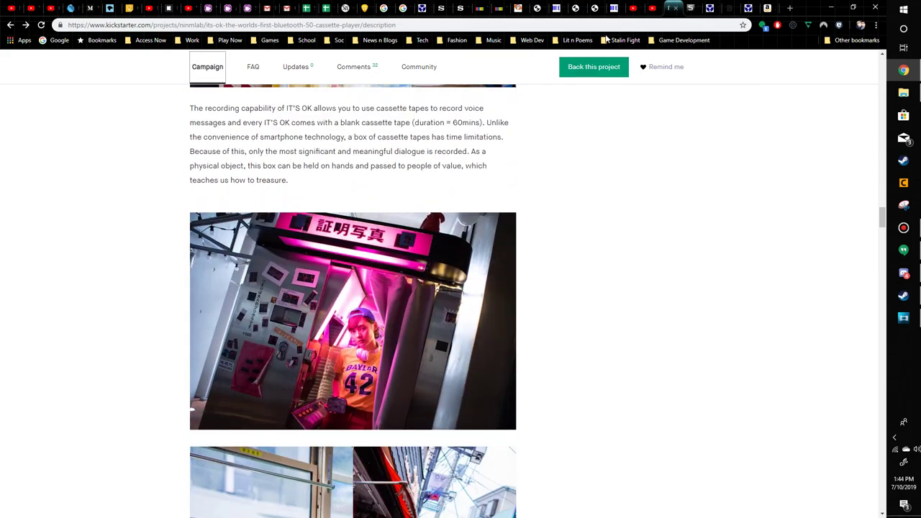
pyautogui.click(653, 8)
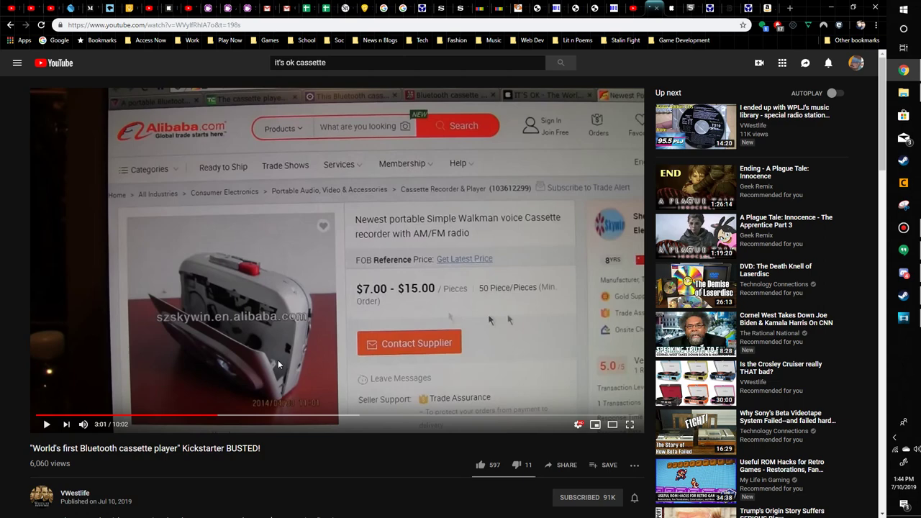
pyautogui.moveTo(217, 416)
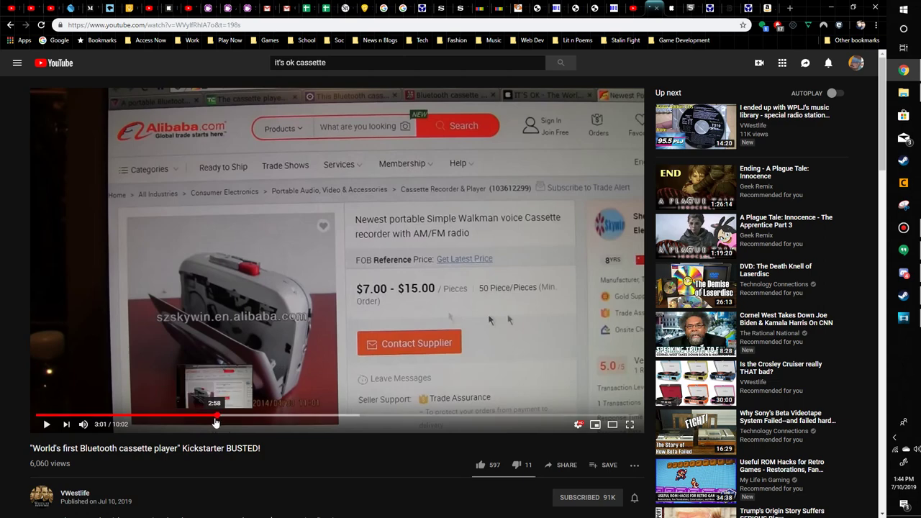
# Scrub the critique video back and forth between 2:33 and 3:10
pyautogui.click(226, 416)
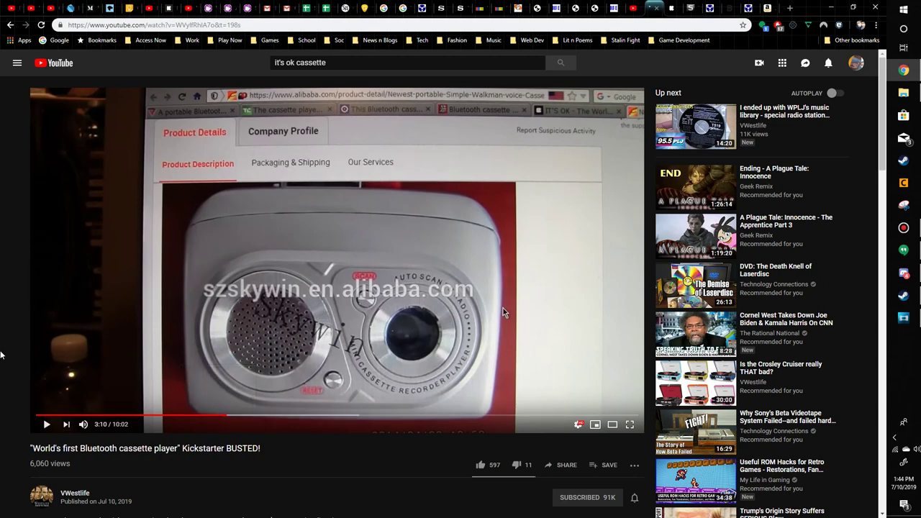
pyautogui.click(210, 416)
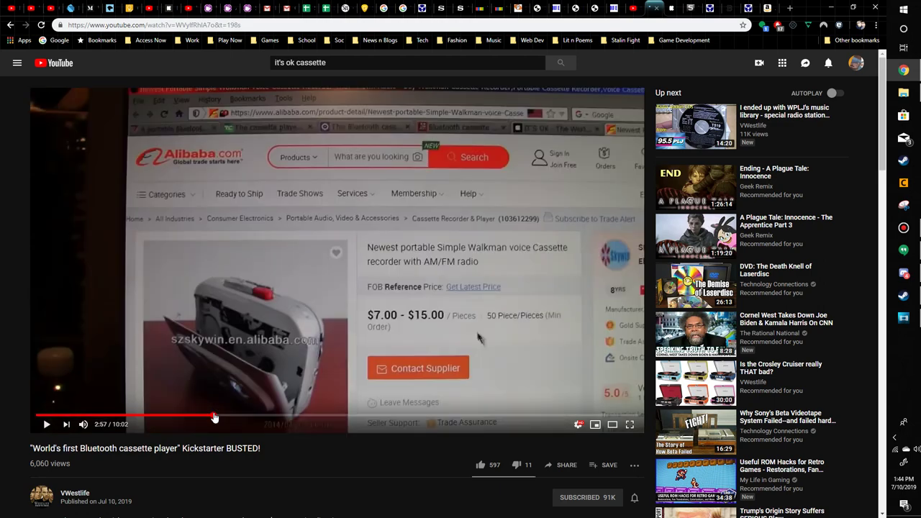
pyautogui.click(198, 416)
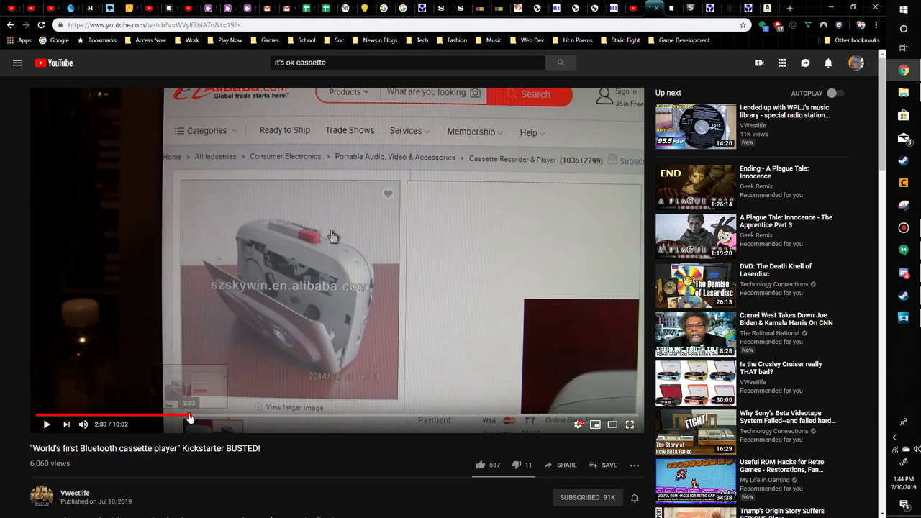
pyautogui.click(191, 416)
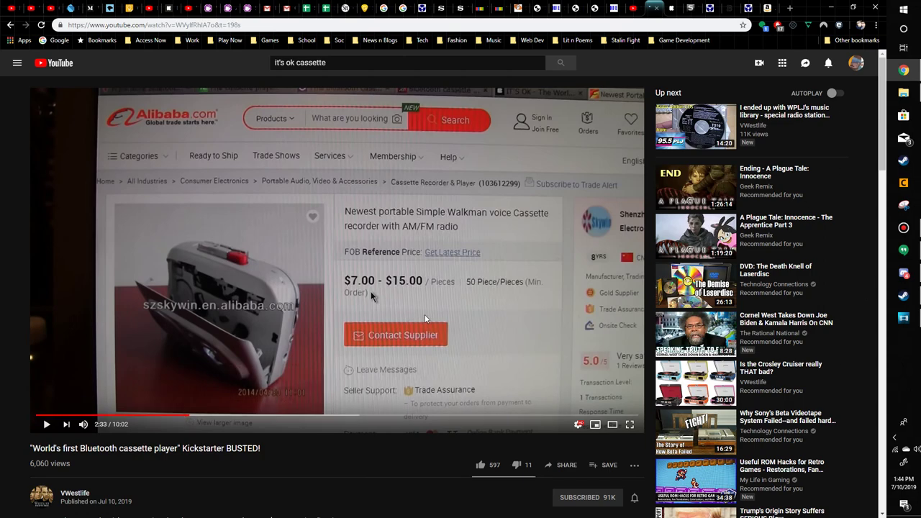
pyautogui.click(201, 416)
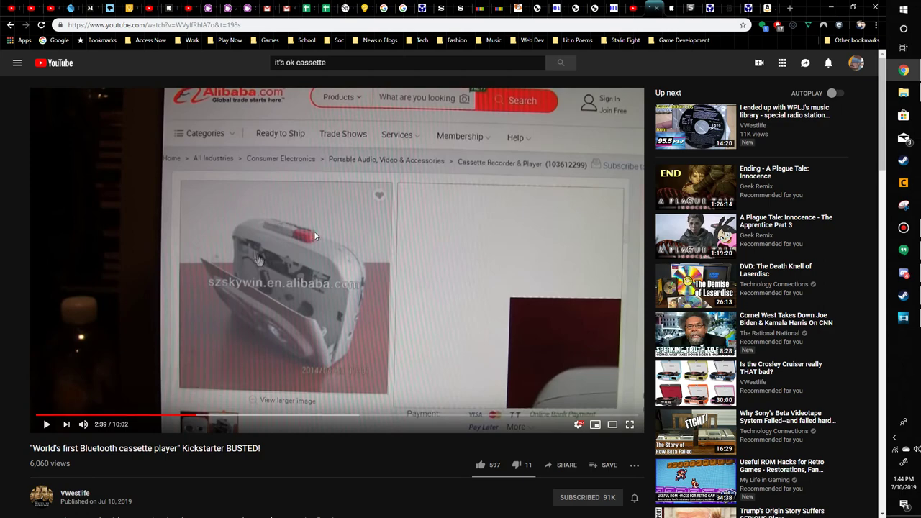
pyautogui.click(210, 416)
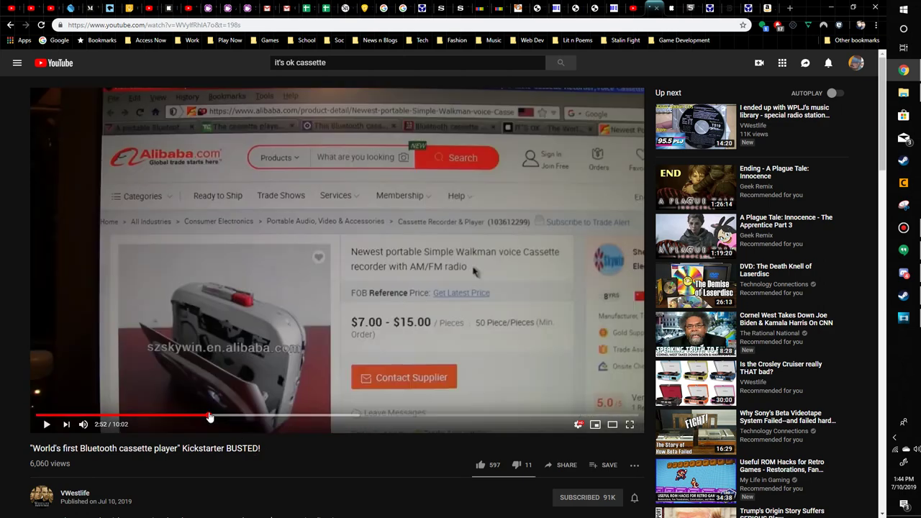
# Play the video briefly at 2:52, skip to 3:14, then return to the IT'S OK campaign
pyautogui.click(221, 378)
pyautogui.click(221, 378)
pyautogui.click(230, 416)
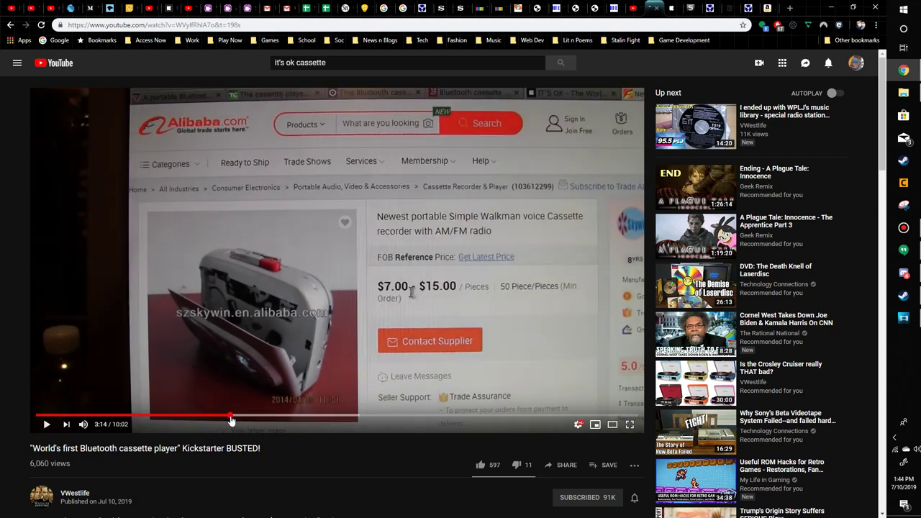
pyautogui.scroll(-2, 569, 295)
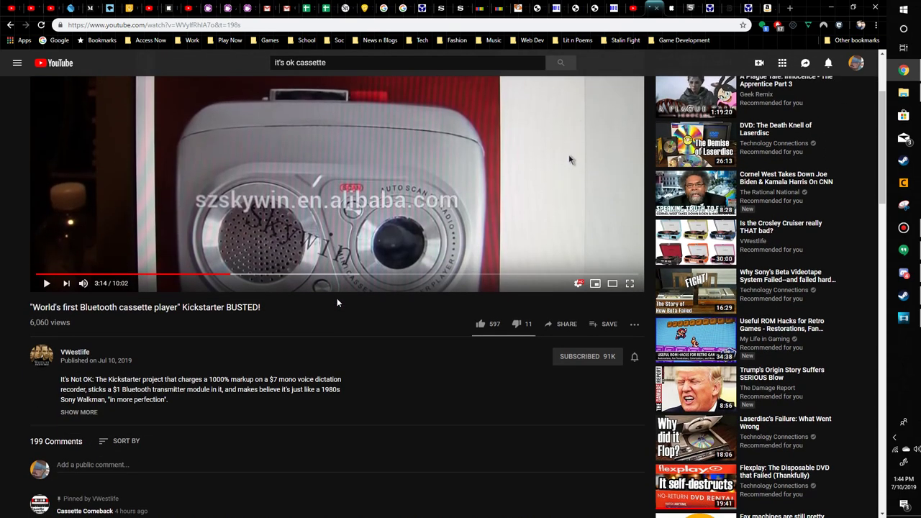
pyautogui.scroll(2, 569, 160)
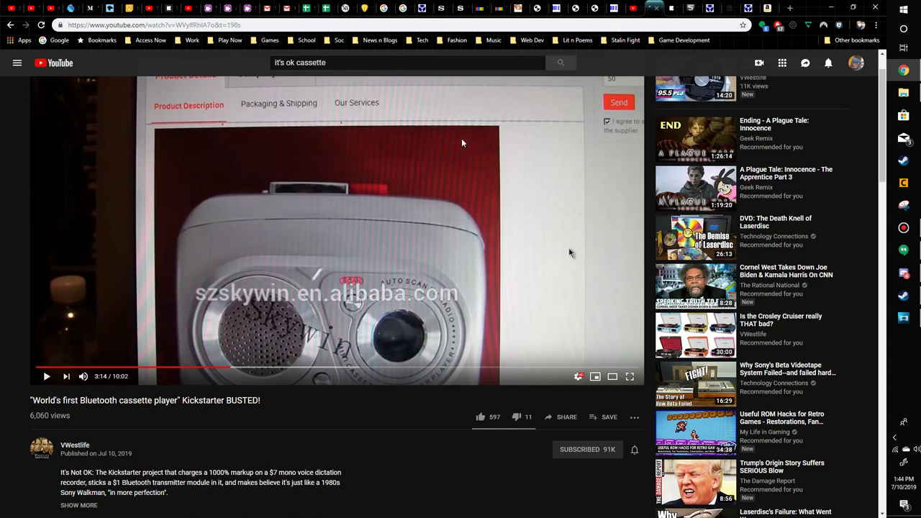
pyautogui.click(672, 7)
pyautogui.scroll(-3, 415, 286)
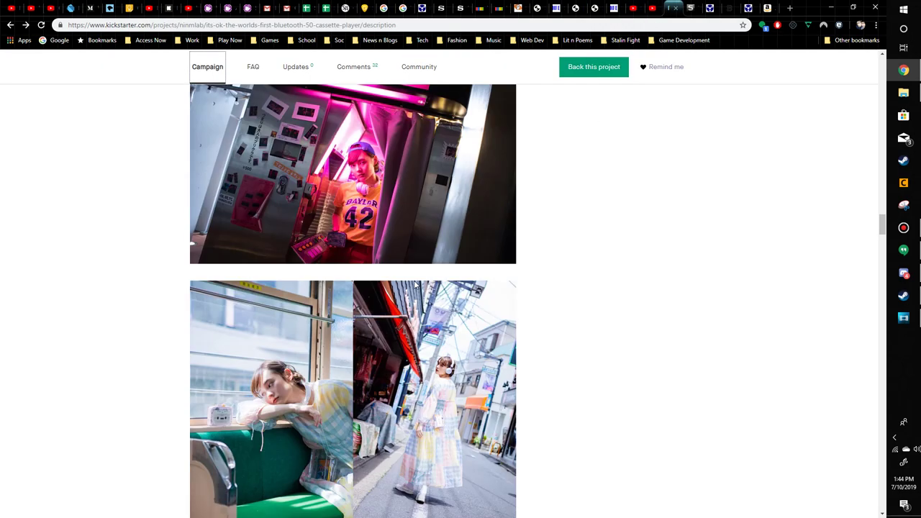
pyautogui.scroll(-8, 416, 287)
pyautogui.scroll(-2, 408, 242)
pyautogui.scroll(2, 348, 240)
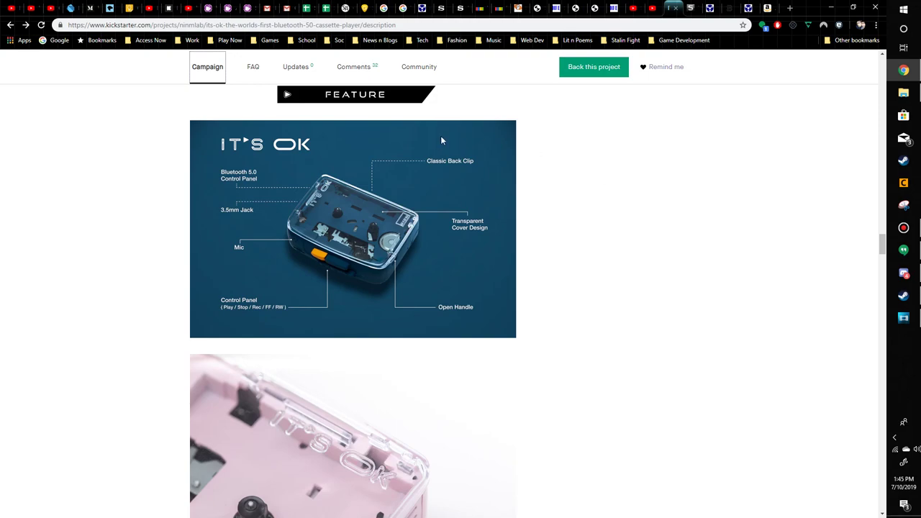
pyautogui.scroll(-3, 552, 237)
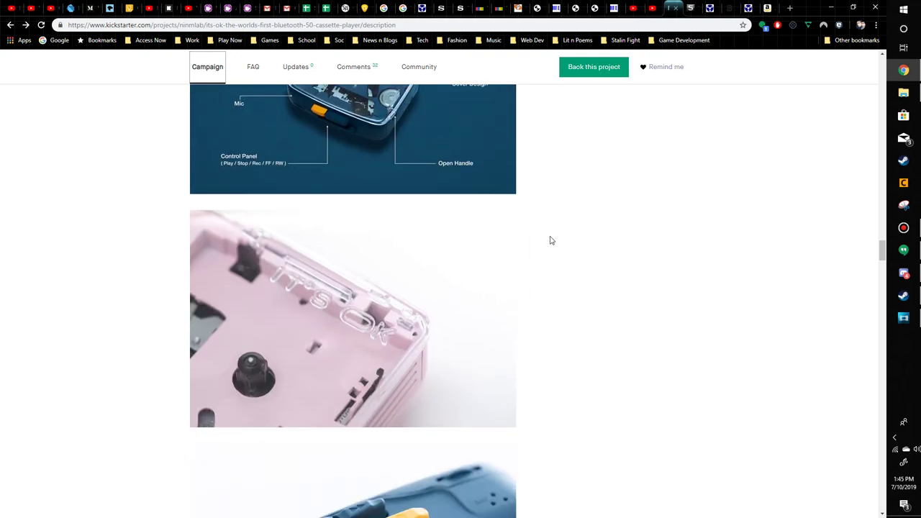
pyautogui.scroll(3, 554, 219)
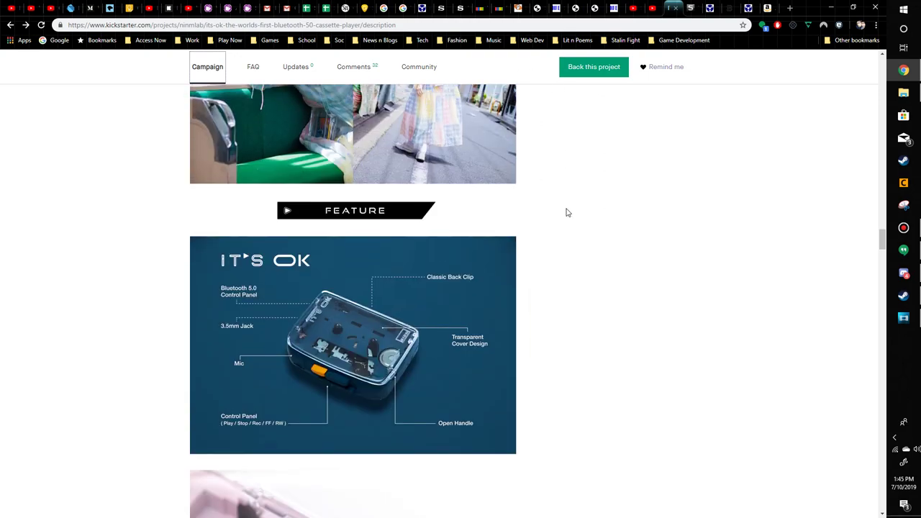
pyautogui.scroll(2, 554, 219)
pyautogui.scroll(2, 568, 193)
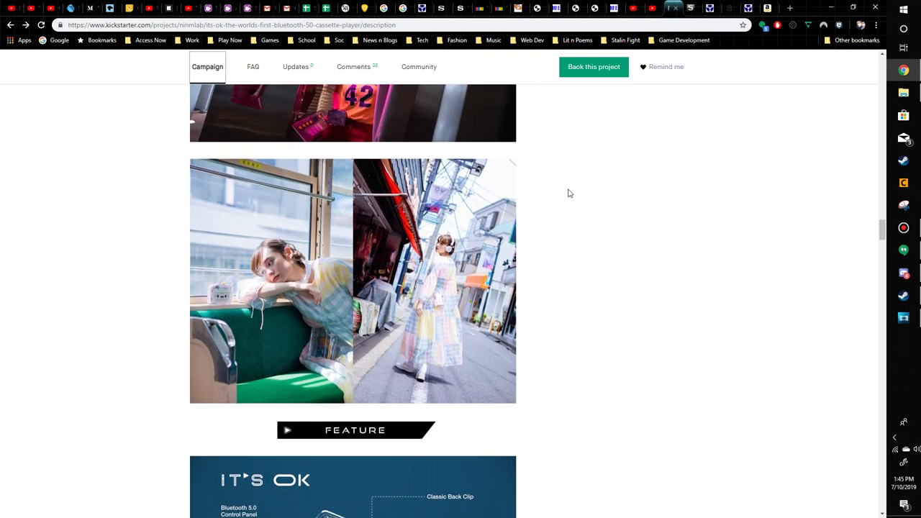
pyautogui.scroll(-5, 569, 193)
pyautogui.scroll(-5, 647, 216)
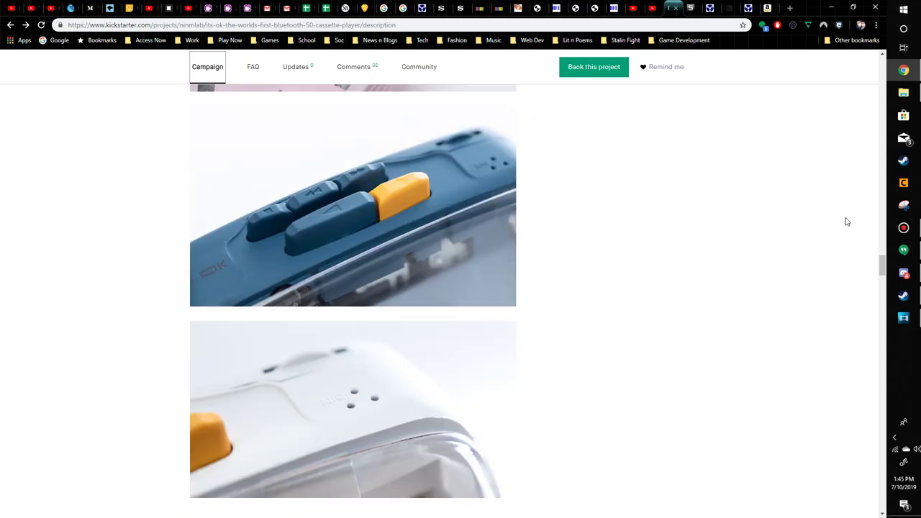
pyautogui.scroll(-3, 842, 224)
pyautogui.moveTo(884, 282)
pyautogui.mouseDown()
pyautogui.moveTo(855, 394)
pyautogui.moveTo(838, 410)
pyautogui.mouseUp()
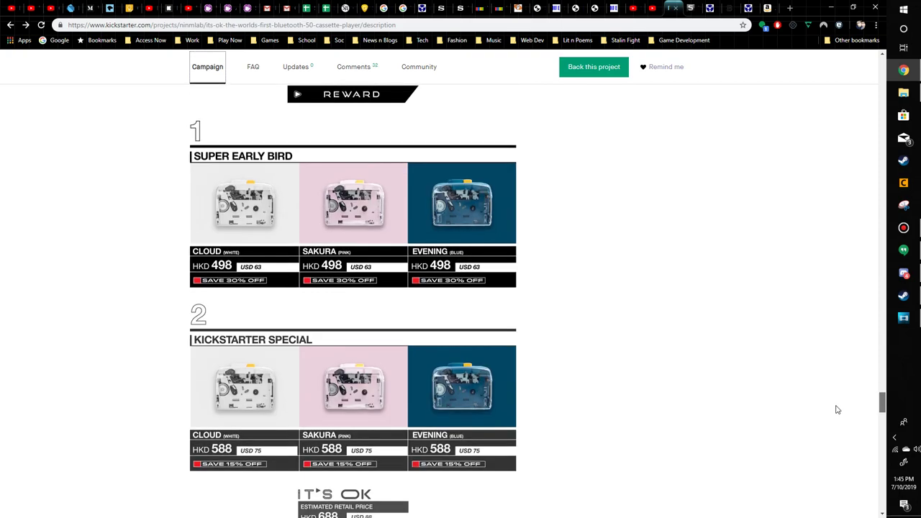
pyautogui.scroll(-1, 367, 284)
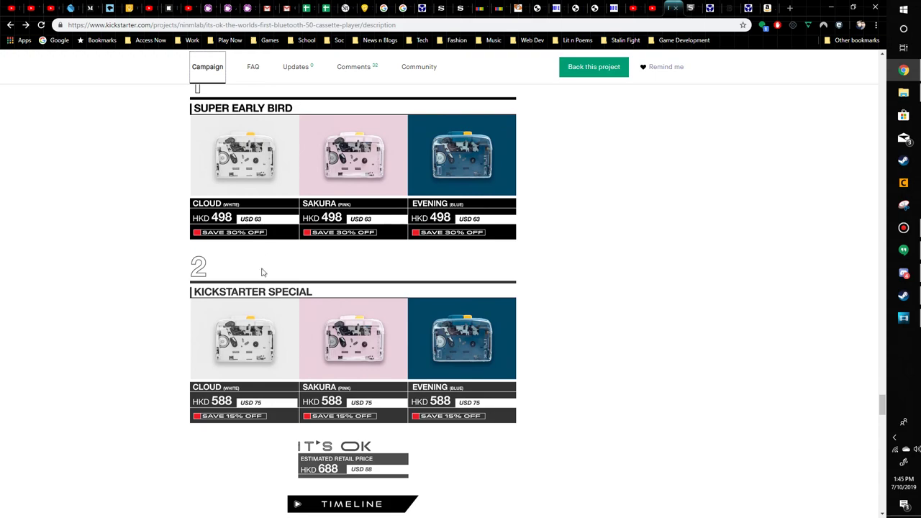
pyautogui.scroll(-3, 271, 404)
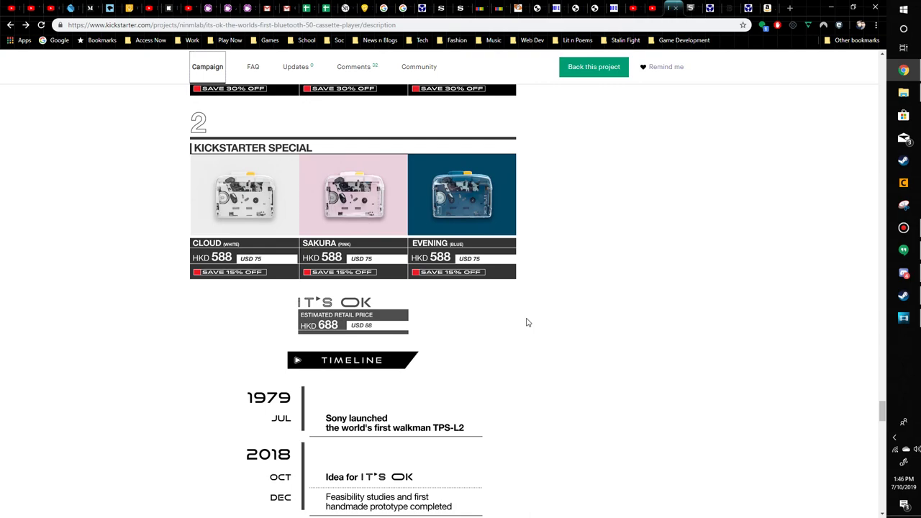
pyautogui.scroll(-2, 526, 323)
pyautogui.scroll(-1, 432, 245)
pyautogui.scroll(3, 453, 245)
pyautogui.moveTo(882, 414); pyautogui.dragTo(882, 65)
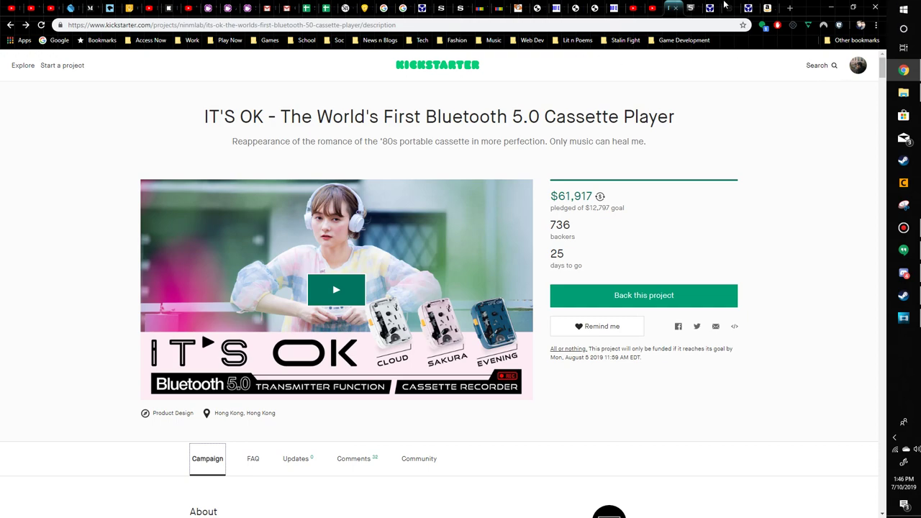
# Open a blank Google new tab page alongside the IT'S OK campaign
pyautogui.click(789, 8)
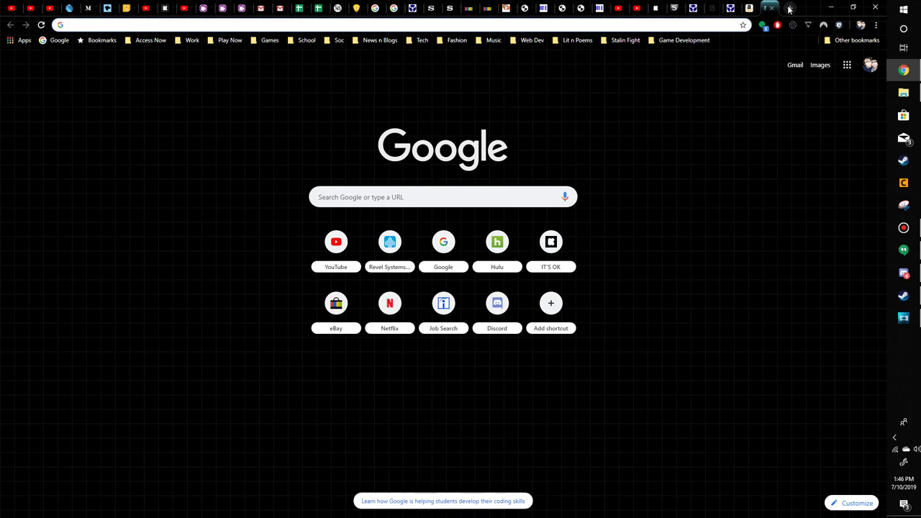
pyautogui.write('cal')
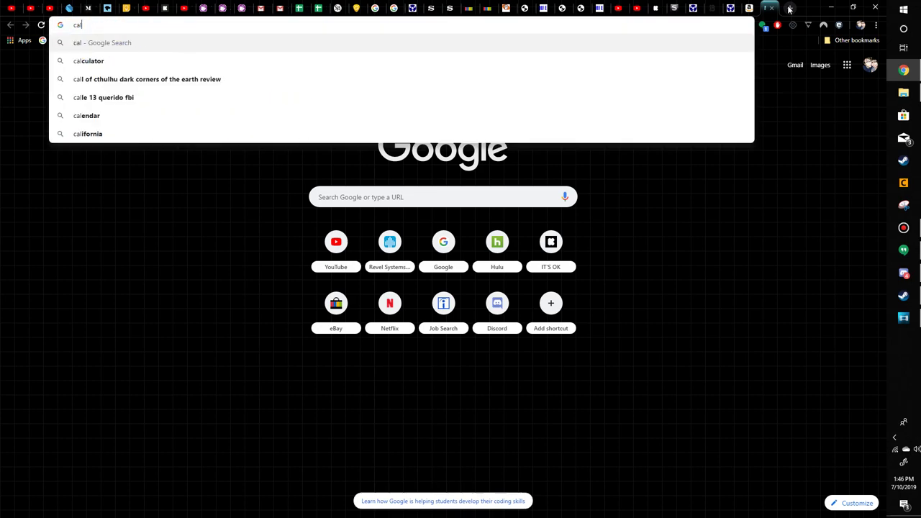
# Bring up Google's calculator, checking the campaign's backer count along the way
pyautogui.press('Return')
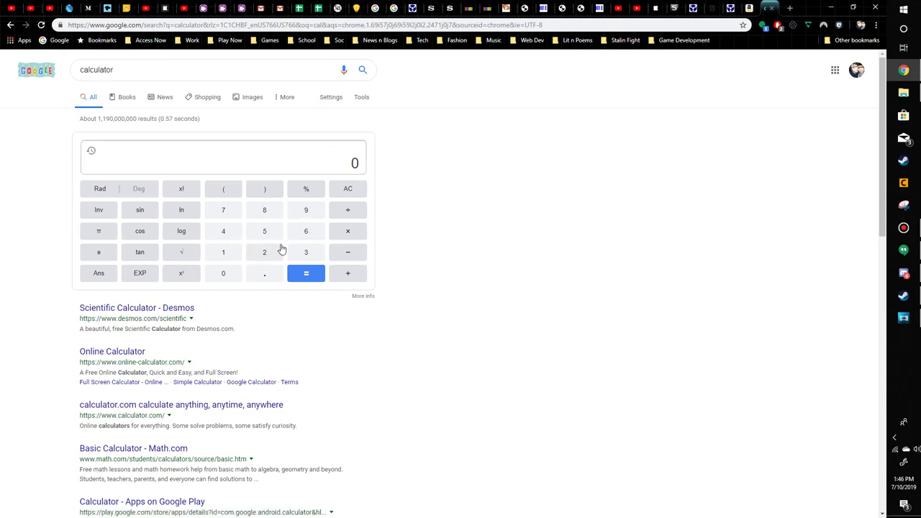
pyautogui.click(656, 8)
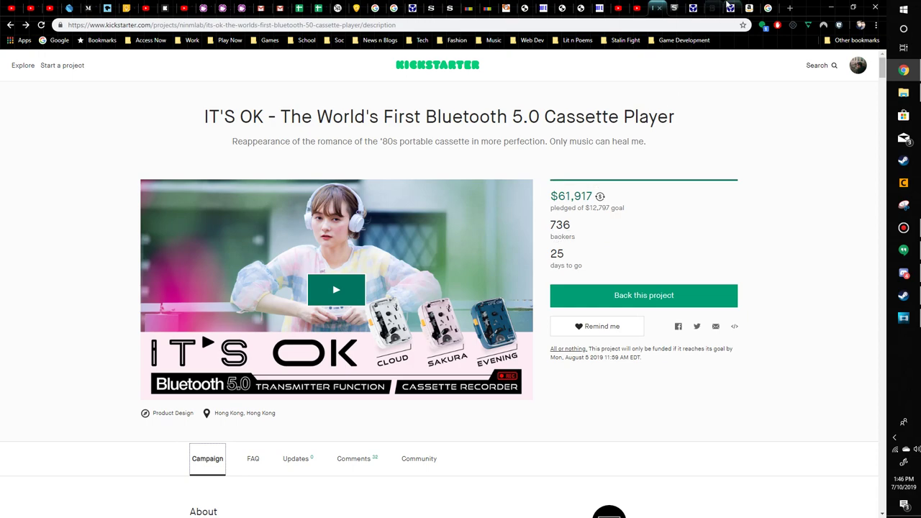
pyautogui.click(770, 8)
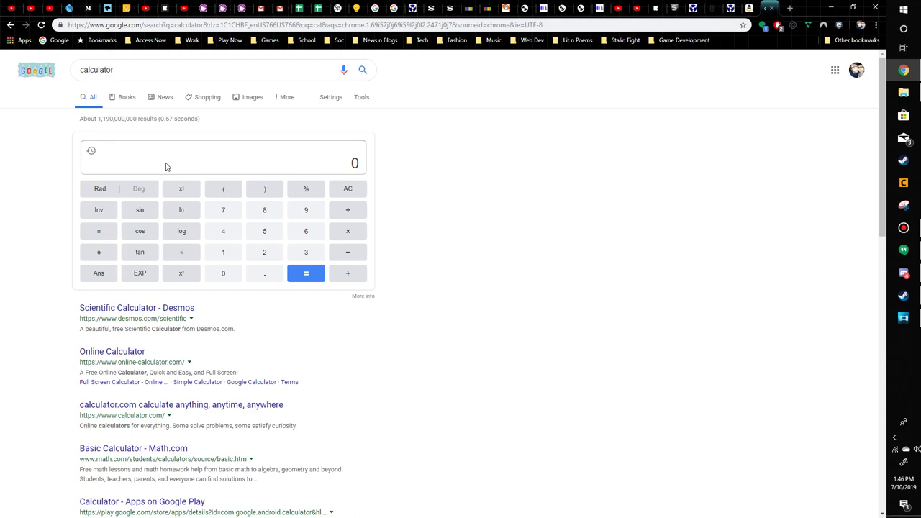
pyautogui.click(166, 167)
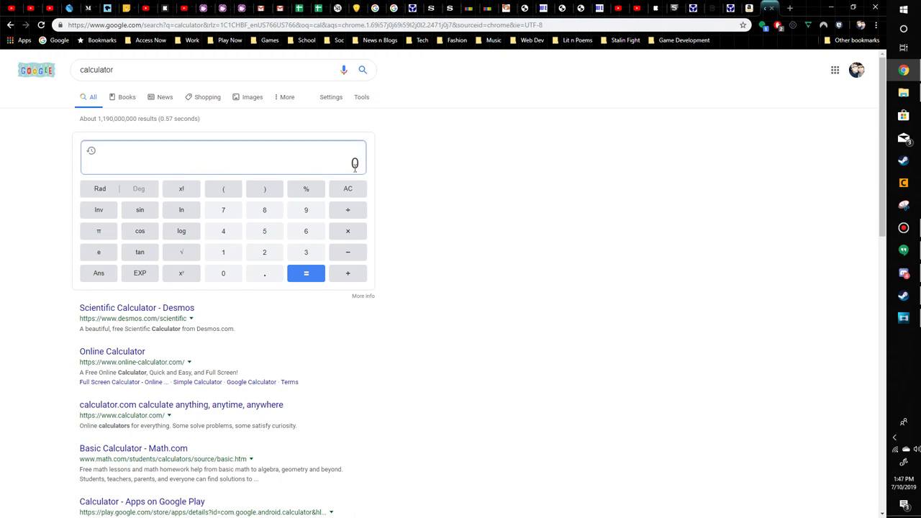
pyautogui.click(431, 165)
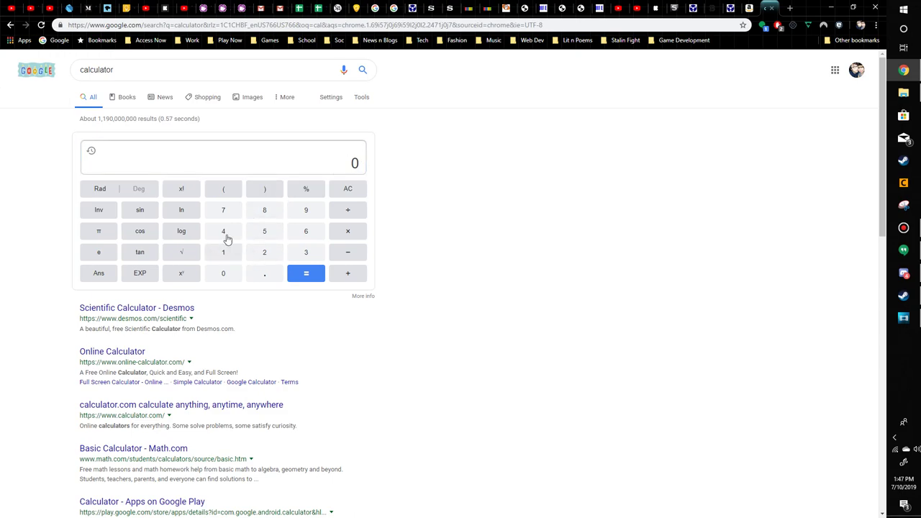
# Compute 736 × 13 on the Google calculator
pyautogui.click(224, 209)
pyautogui.click(306, 252)
pyautogui.click(306, 231)
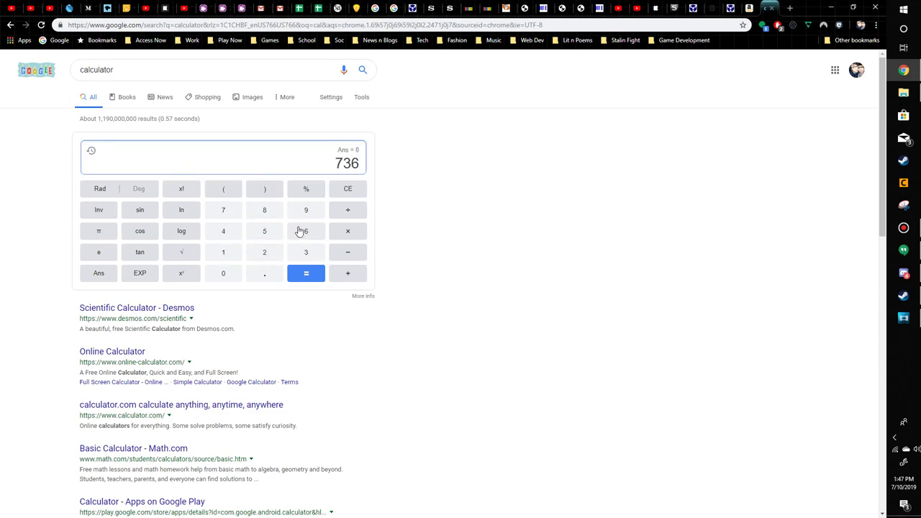
pyautogui.click(347, 231)
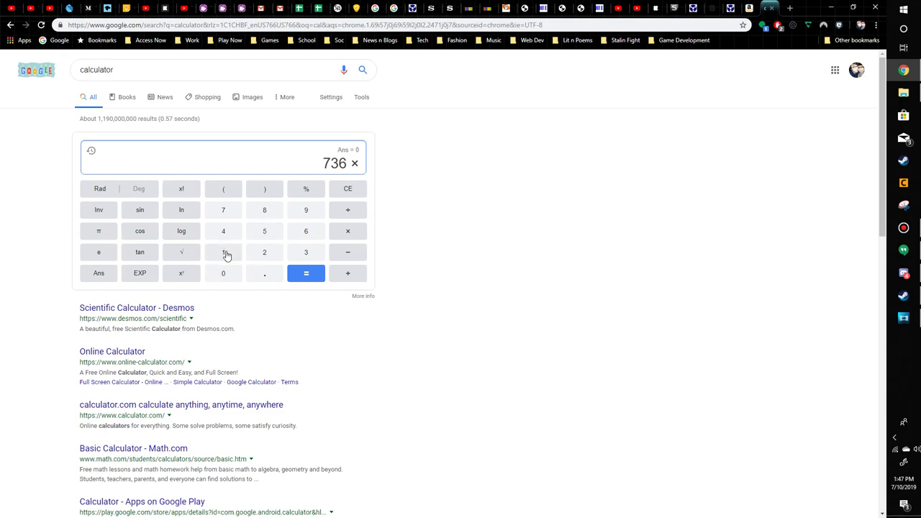
pyautogui.click(226, 253)
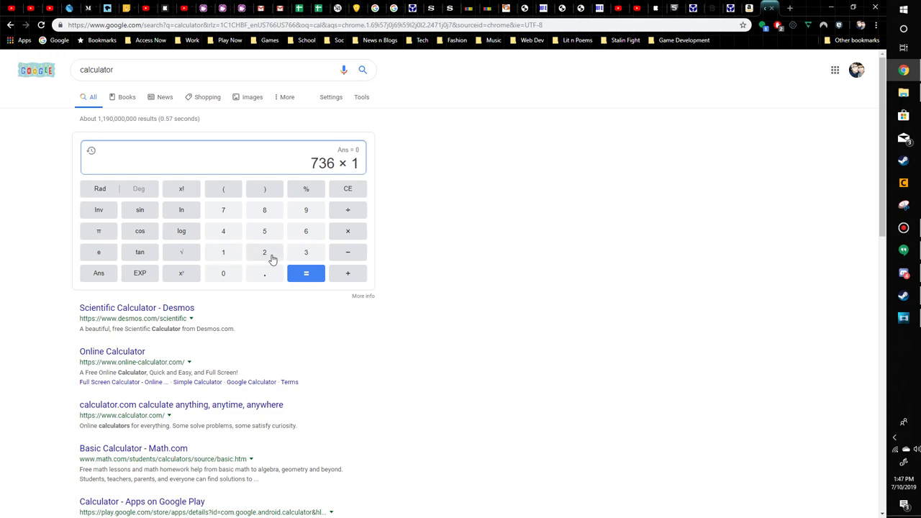
pyautogui.click(306, 252)
pyautogui.click(310, 276)
# Copy the 9568 result and return to the IT'S OK campaign page
pyautogui.moveTo(327, 163); pyautogui.dragTo(359, 164)
pyautogui.rightClick(359, 164)
pyautogui.click(374, 173)
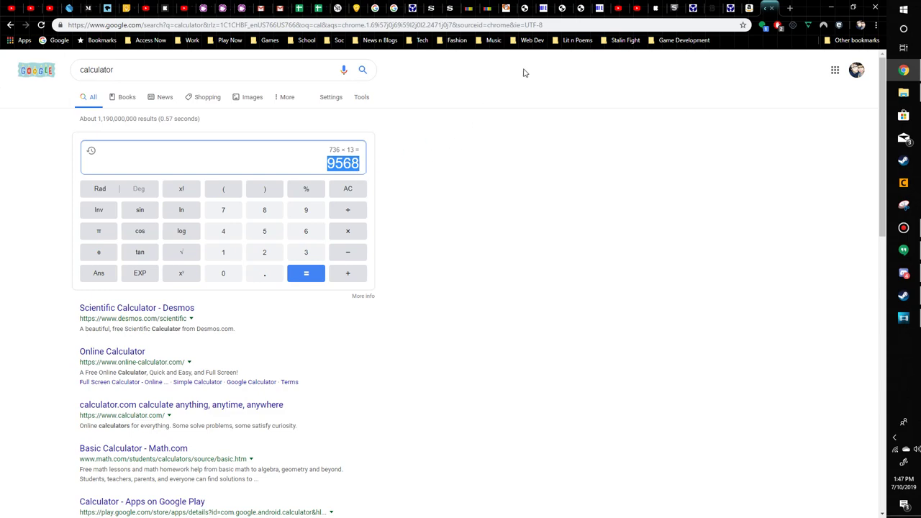
pyautogui.click(655, 10)
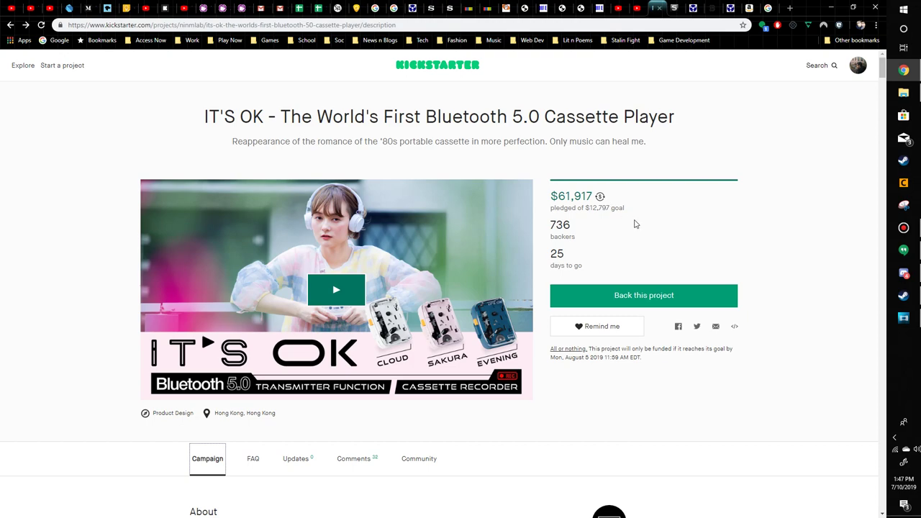
pyautogui.scroll(-5, 634, 224)
pyautogui.scroll(-5, 634, 224)
pyautogui.scroll(-5, 647, 187)
pyautogui.scroll(-5, 656, 156)
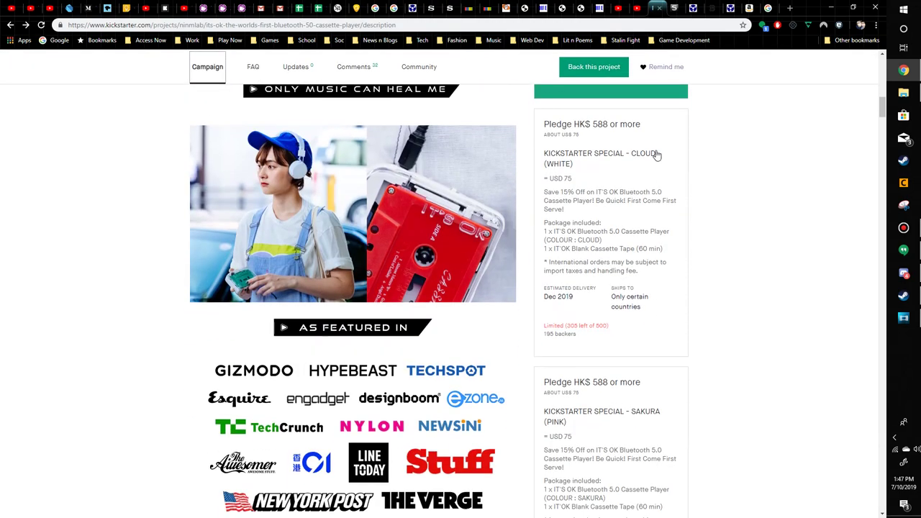
pyautogui.scroll(-3, 657, 155)
pyautogui.scroll(-3, 713, 228)
pyautogui.scroll(-2, 713, 229)
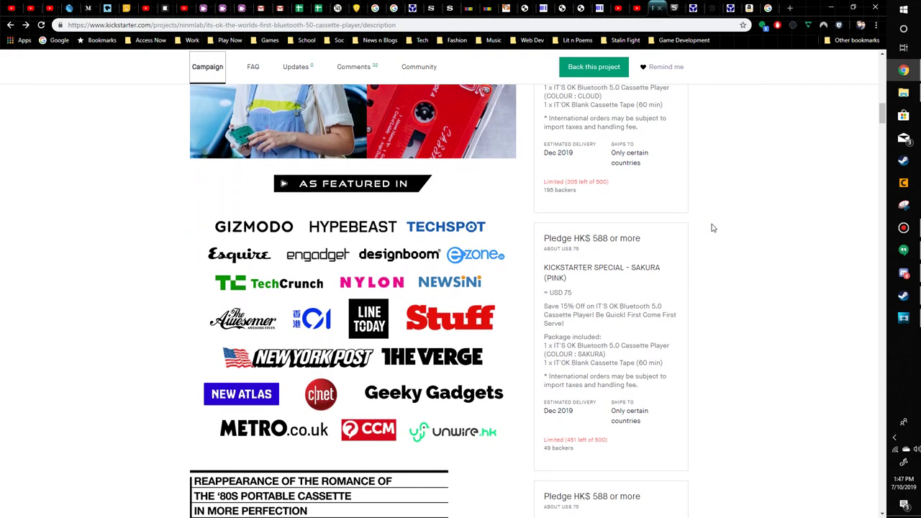
pyautogui.scroll(-5, 713, 228)
pyautogui.scroll(-5, 712, 228)
pyautogui.scroll(-5, 712, 229)
pyautogui.scroll(-4, 712, 228)
pyautogui.scroll(-6, 712, 228)
pyautogui.scroll(-4, 712, 228)
pyautogui.scroll(-4, 705, 208)
pyautogui.scroll(-3, 703, 199)
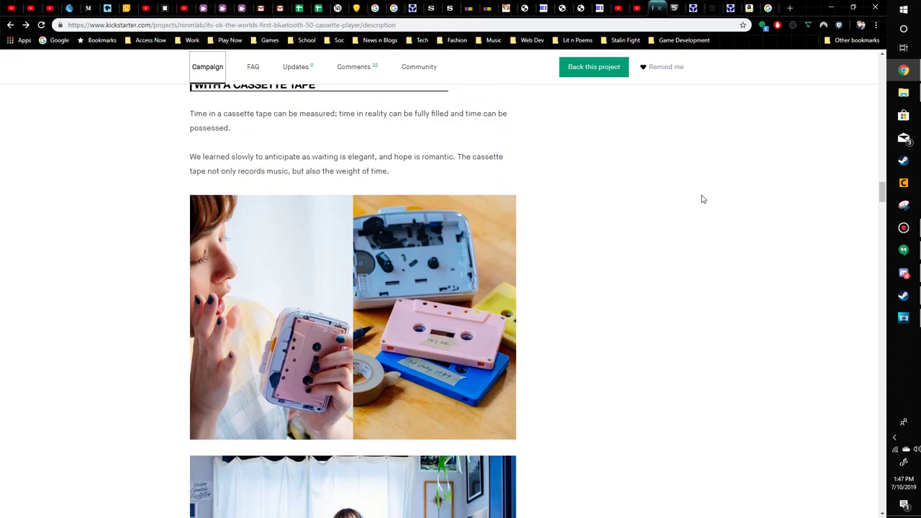
pyautogui.scroll(-5, 703, 199)
pyautogui.moveTo(882, 210); pyautogui.dragTo(881, 468)
pyautogui.scroll(-5, 818, 457)
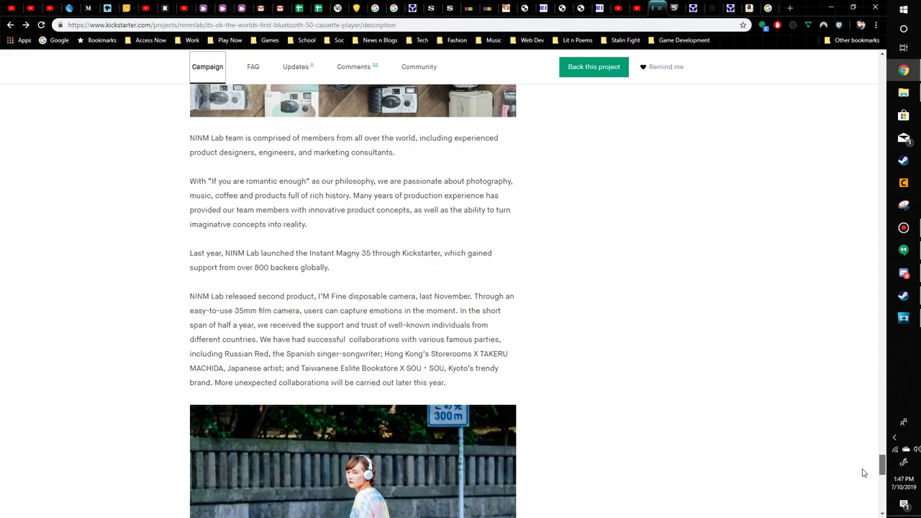
pyautogui.scroll(-3, 864, 472)
pyautogui.scroll(4, 863, 482)
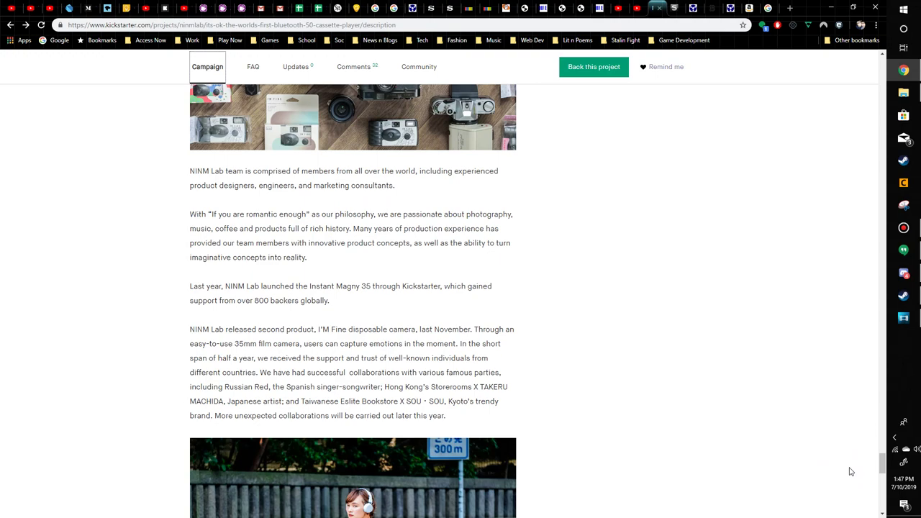
# Go from the NINM Lab section to the eBay vintage Sony Walkman WM-10 listing
pyautogui.click(471, 7)
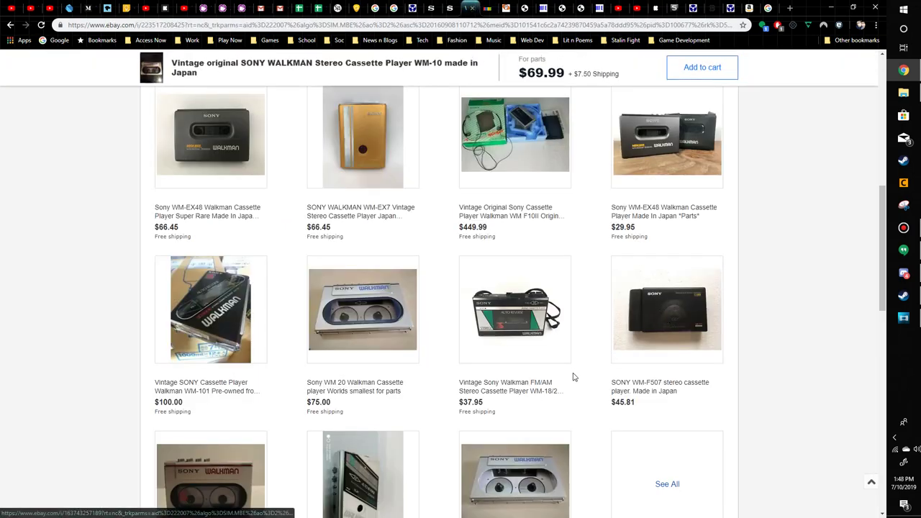
pyautogui.scroll(5, 576, 360)
pyautogui.scroll(3, 552, 300)
pyautogui.scroll(3, 552, 300)
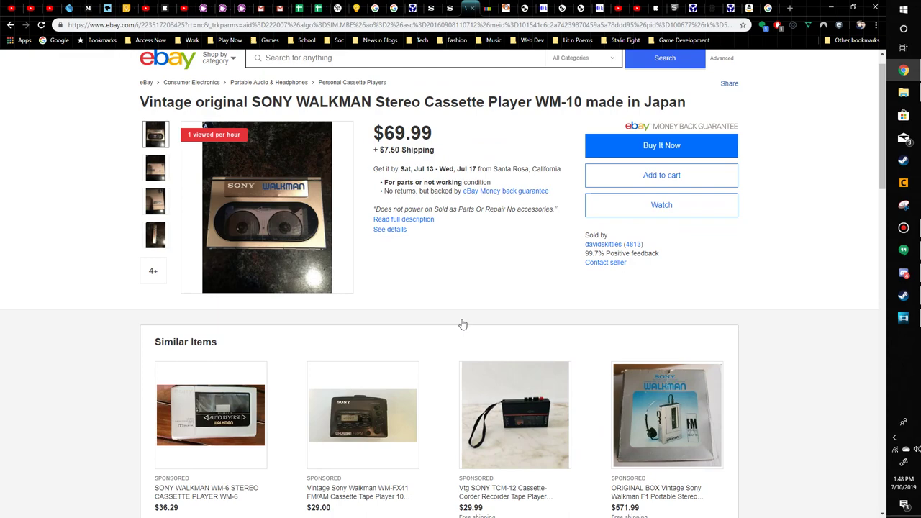
pyautogui.scroll(-4, 460, 324)
pyautogui.scroll(5, 393, 355)
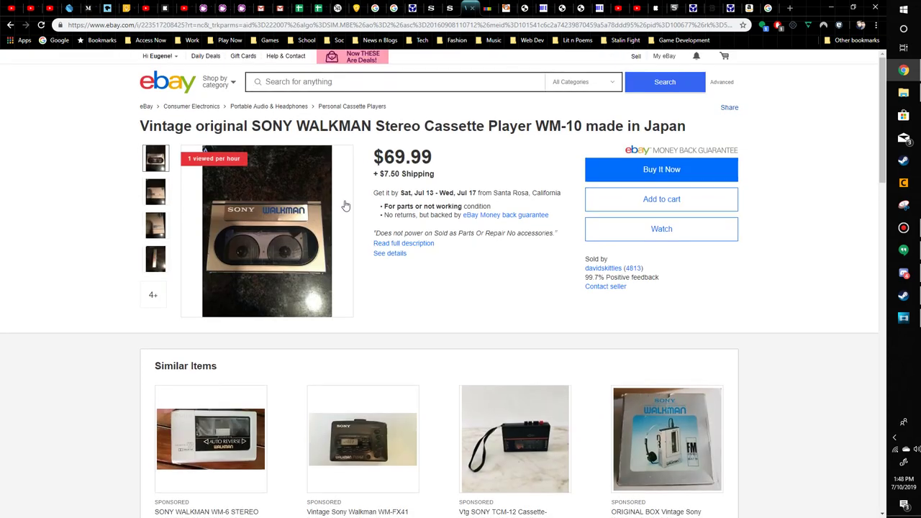
# Search eBay for 'walkman working', peek at the Minisette-20, then open the Sony WM-FX251 listing
pyautogui.click(371, 80)
pyautogui.write('walkman')
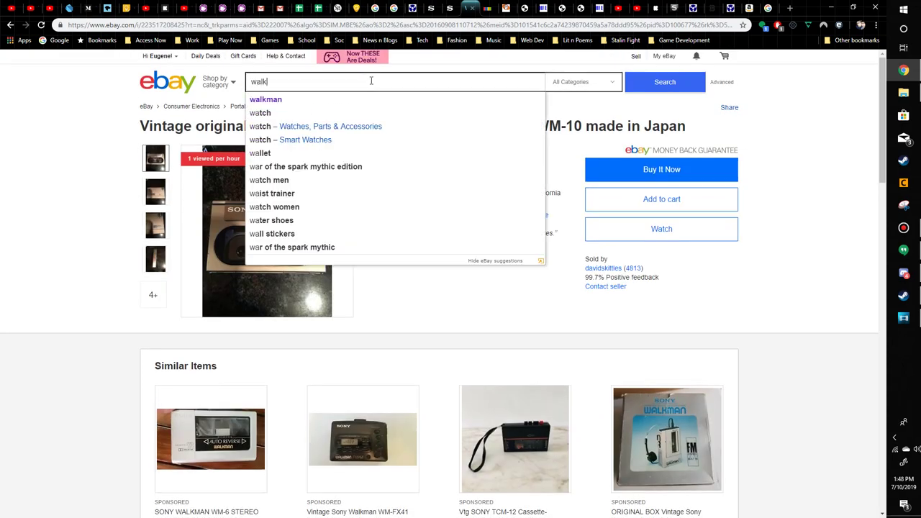
pyautogui.write(' working')
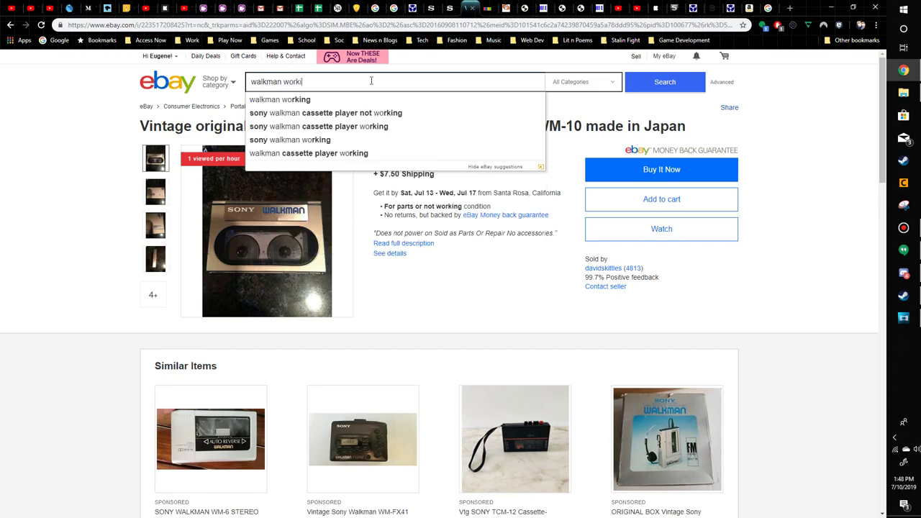
pyautogui.press('Return')
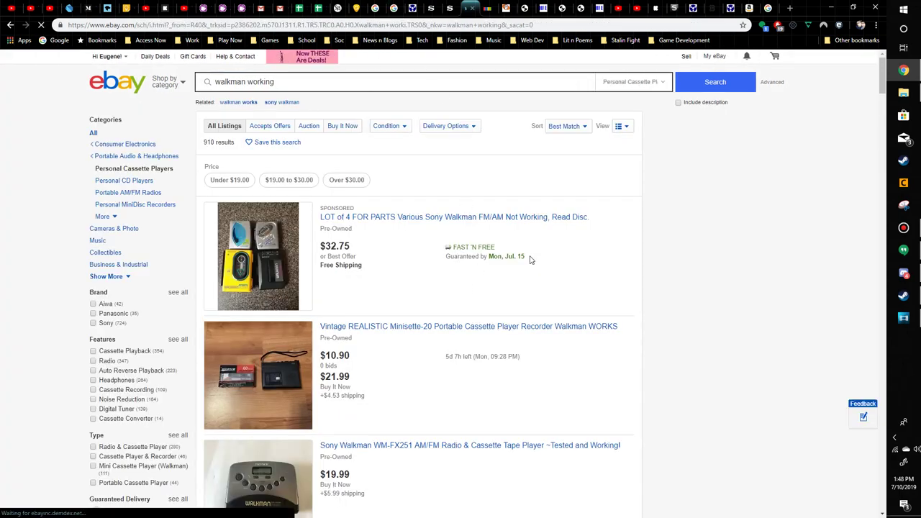
pyautogui.scroll(-1, 373, 352)
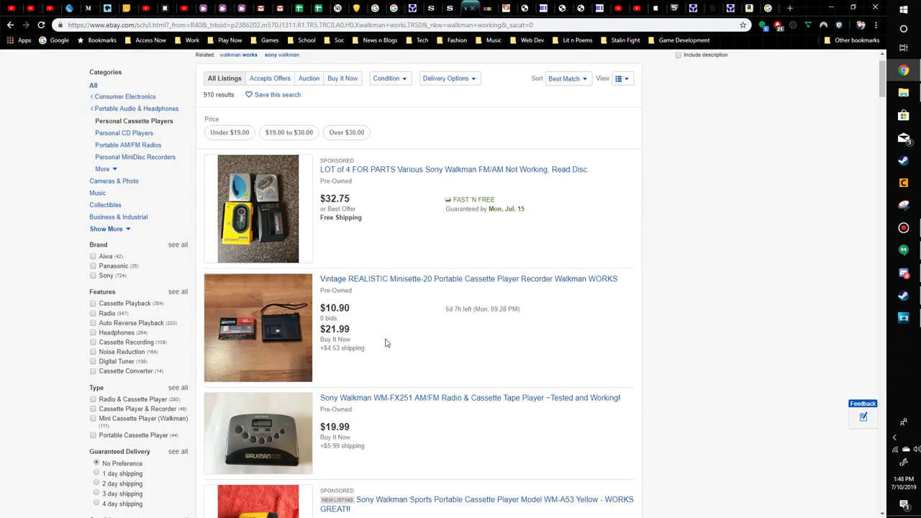
pyautogui.click(392, 280)
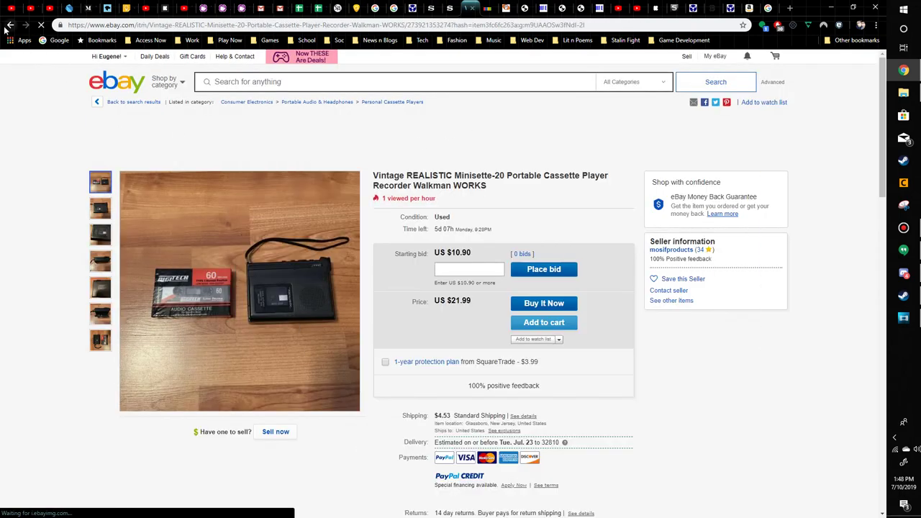
pyautogui.click(10, 24)
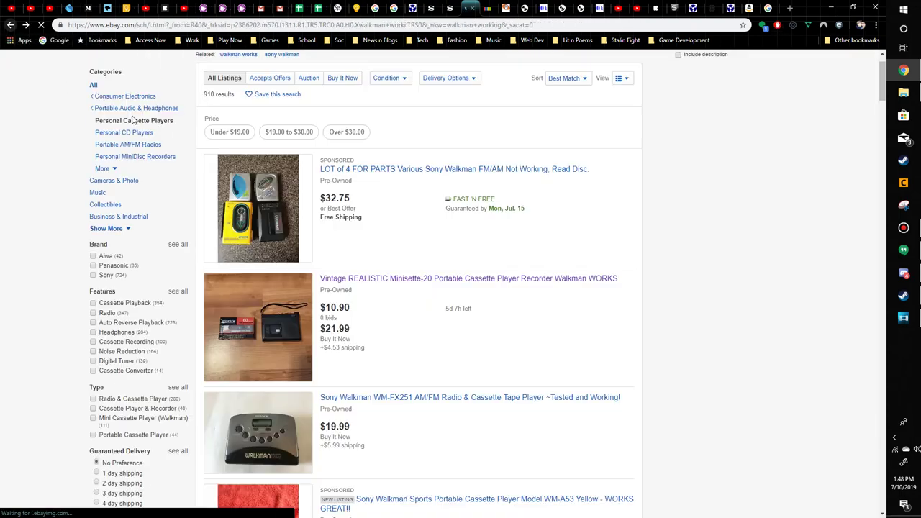
pyautogui.scroll(-2, 371, 356)
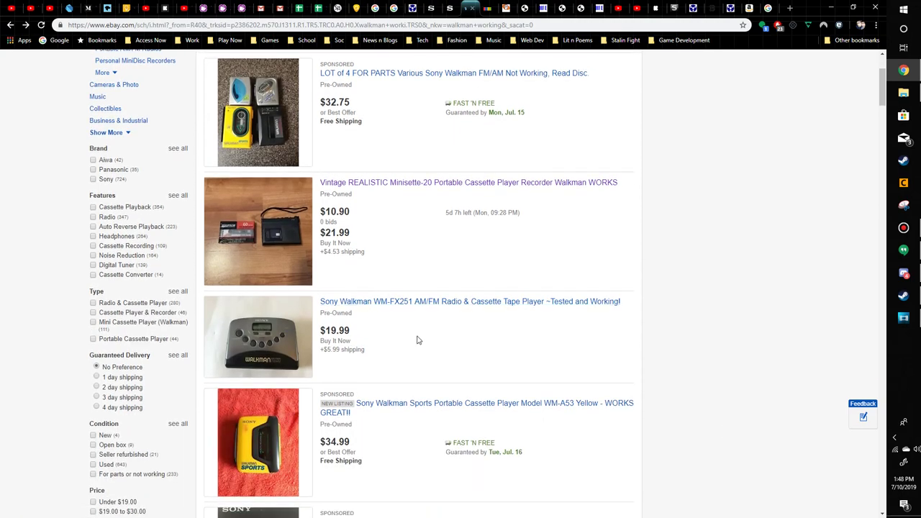
pyautogui.click(423, 301)
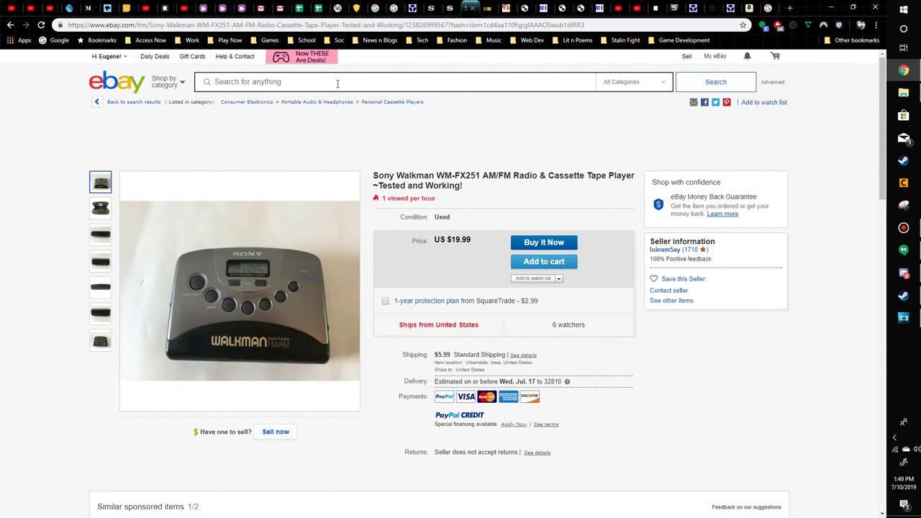
# Read the IT'S OK backer comment thread, then return to the eBay WM-FX251 listing
pyautogui.click(658, 9)
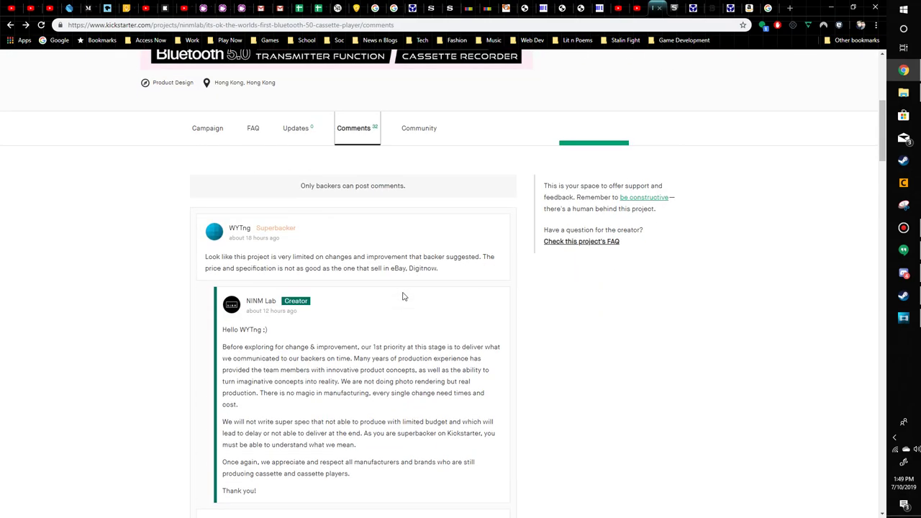
pyautogui.scroll(-10, 402, 298)
pyautogui.scroll(2, 399, 303)
pyautogui.scroll(4, 400, 303)
pyautogui.scroll(-4, 400, 303)
pyautogui.scroll(-3, 400, 303)
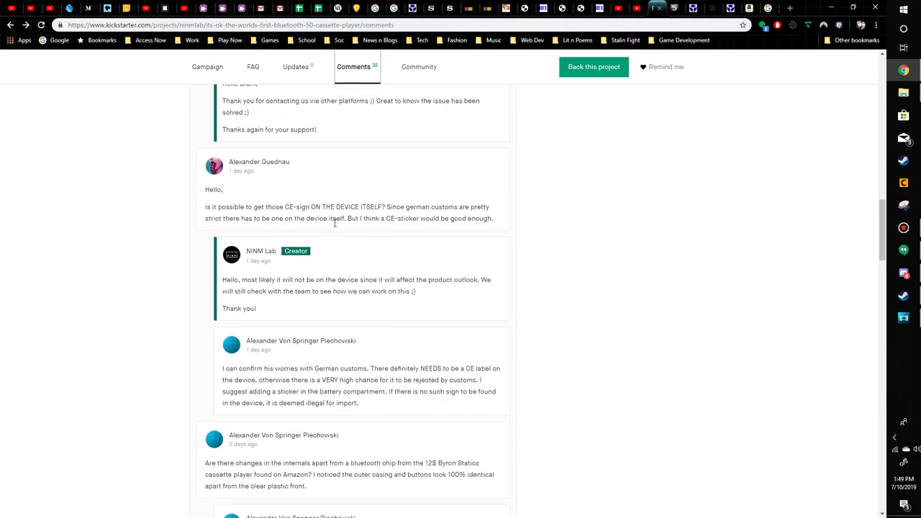
pyautogui.scroll(-2, 334, 224)
pyautogui.scroll(-1, 354, 331)
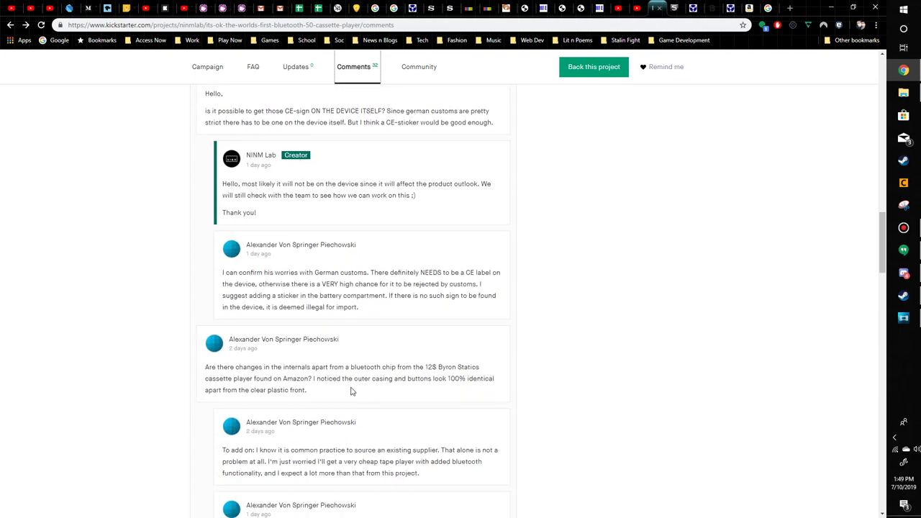
pyautogui.scroll(-1, 351, 391)
pyautogui.scroll(-3, 352, 390)
pyautogui.scroll(-2, 338, 381)
pyautogui.scroll(-2, 337, 378)
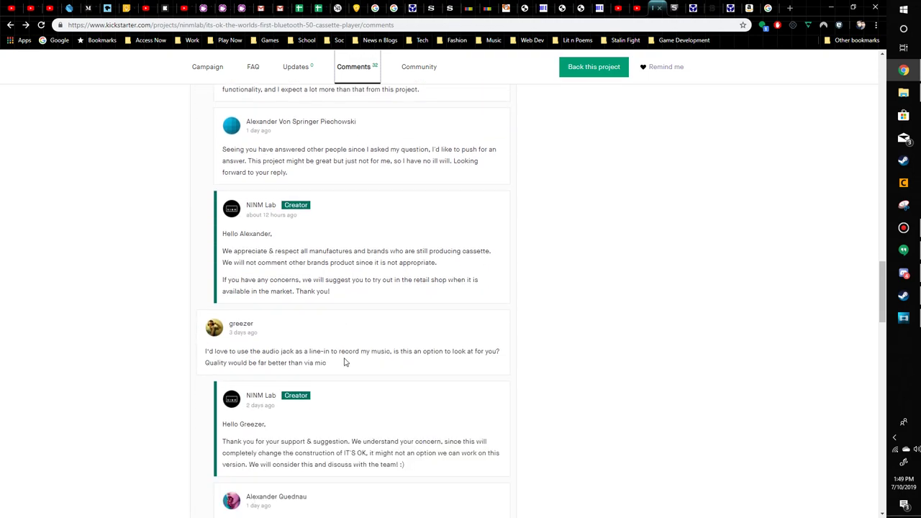
pyautogui.scroll(-3, 344, 362)
pyautogui.scroll(-3, 363, 360)
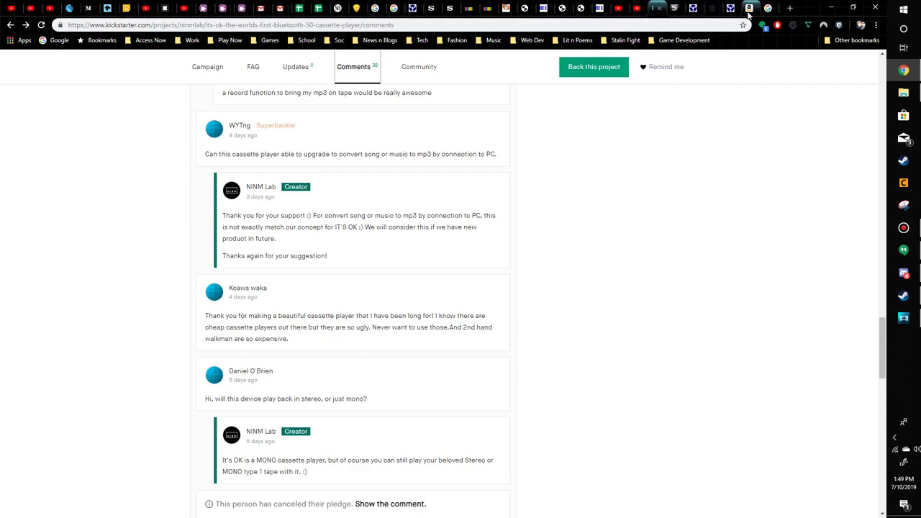
pyautogui.click(471, 8)
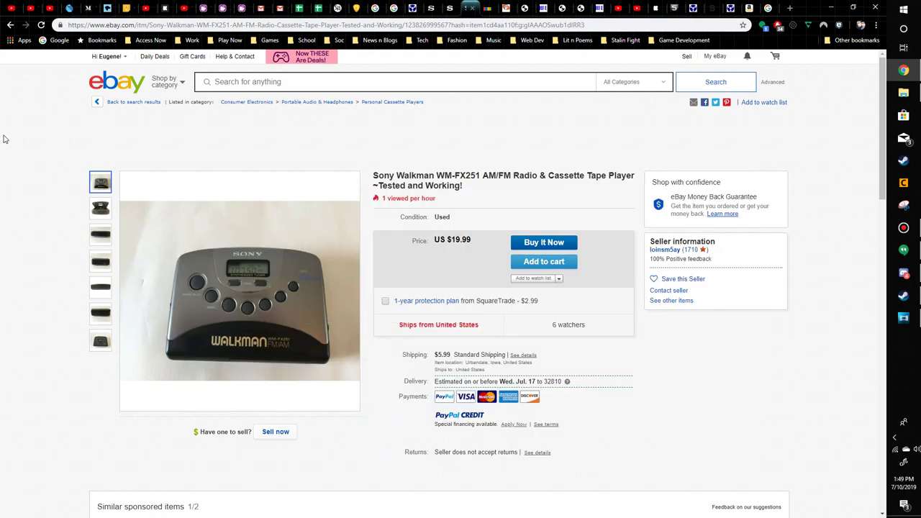
# View the black Sony WM-FX 41 listing and its enlarged photo, then return to the results
pyautogui.click(10, 24)
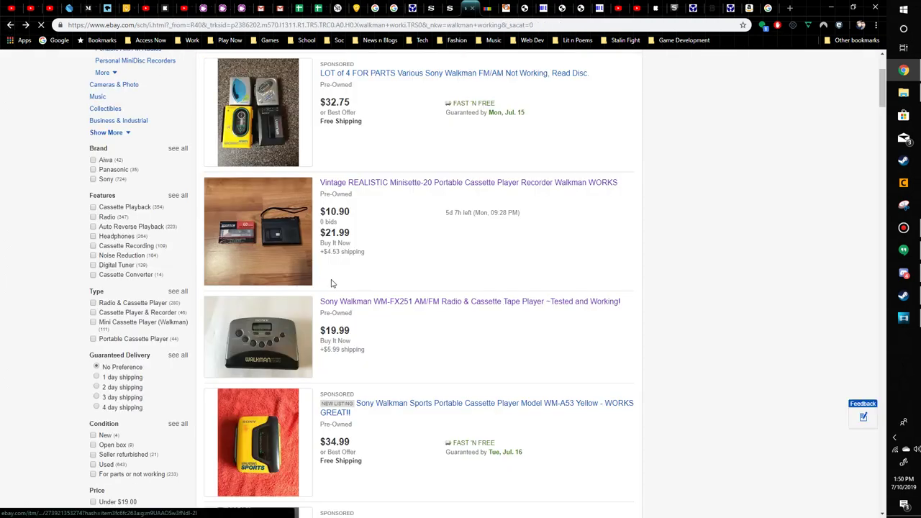
pyautogui.scroll(-2, 363, 274)
pyautogui.scroll(-2, 432, 224)
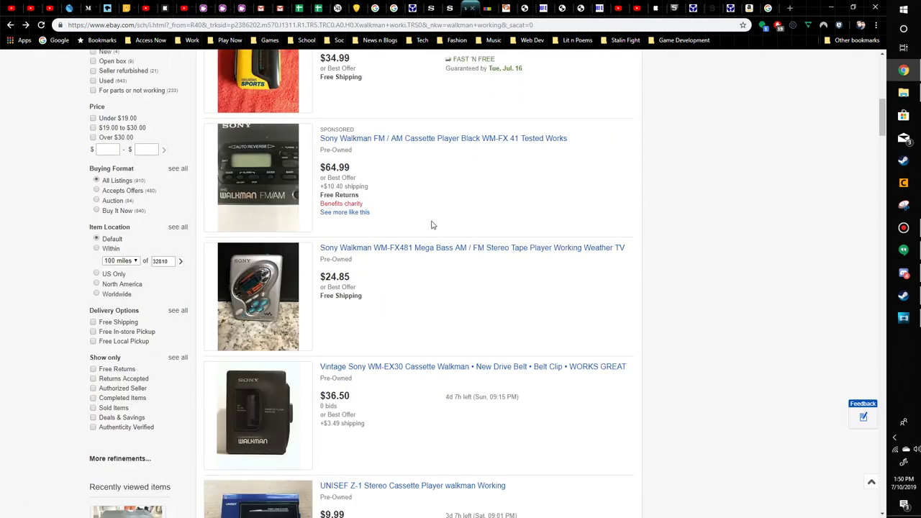
pyautogui.click(393, 141)
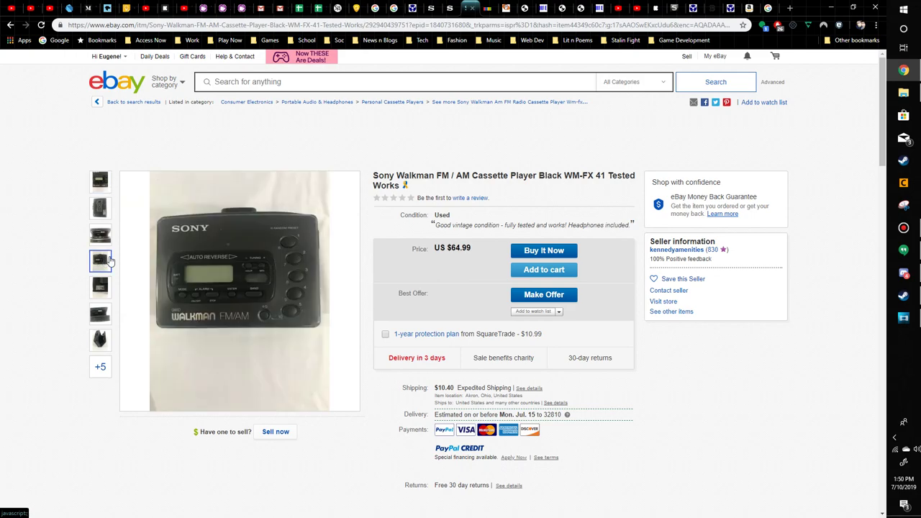
pyautogui.click(231, 291)
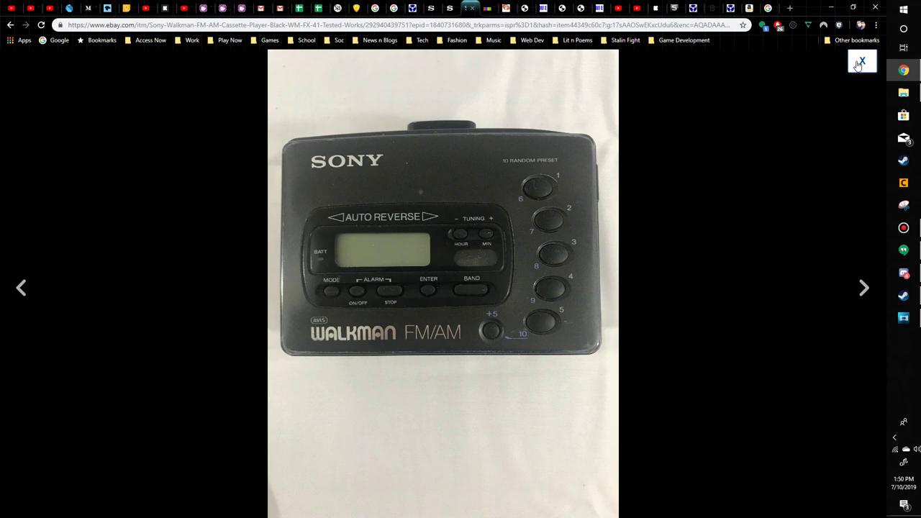
pyautogui.click(860, 65)
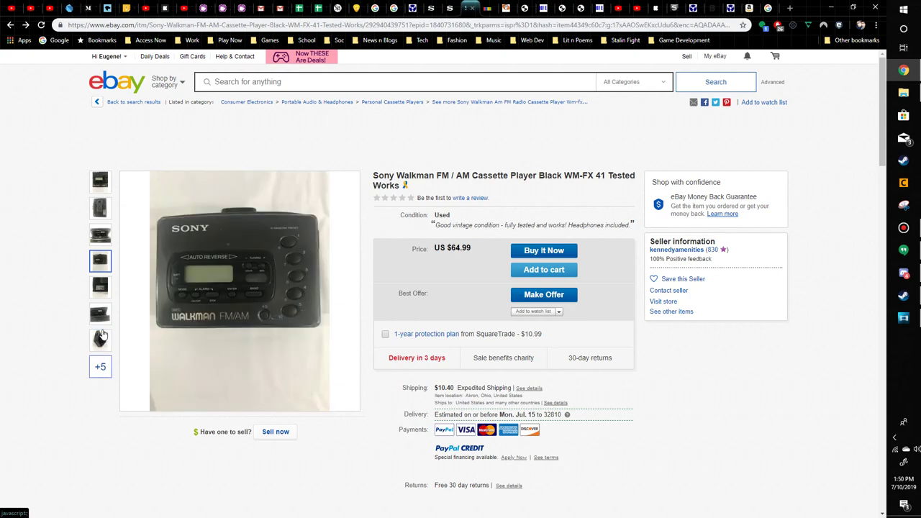
pyautogui.click(9, 25)
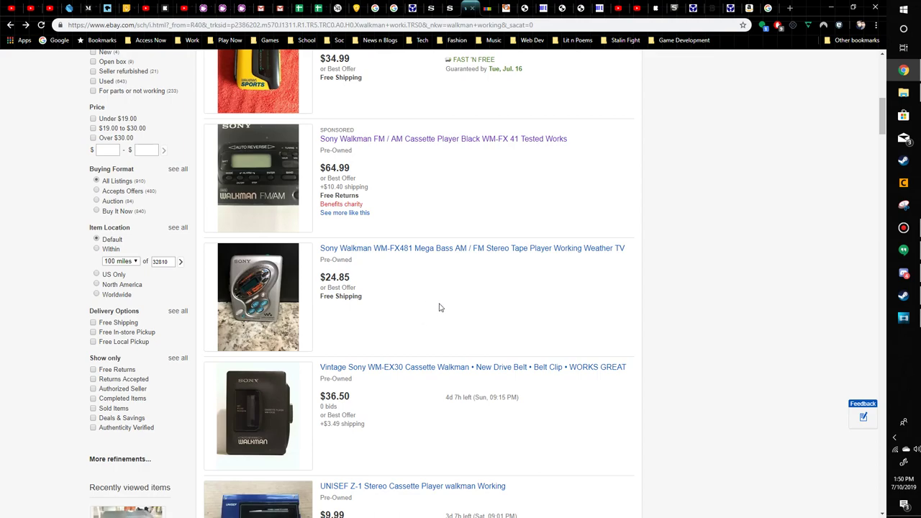
pyautogui.scroll(-3, 535, 313)
pyautogui.scroll(-2, 547, 309)
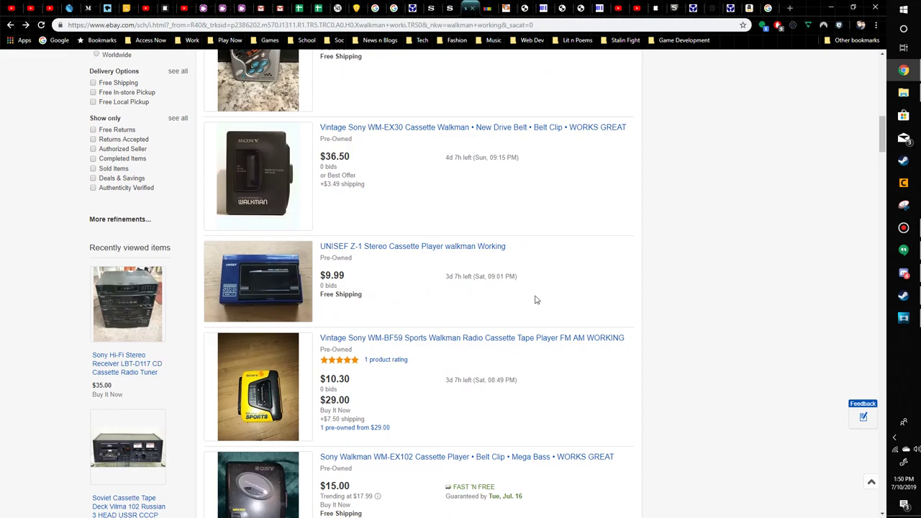
pyautogui.scroll(-2, 439, 298)
pyautogui.scroll(-2, 424, 302)
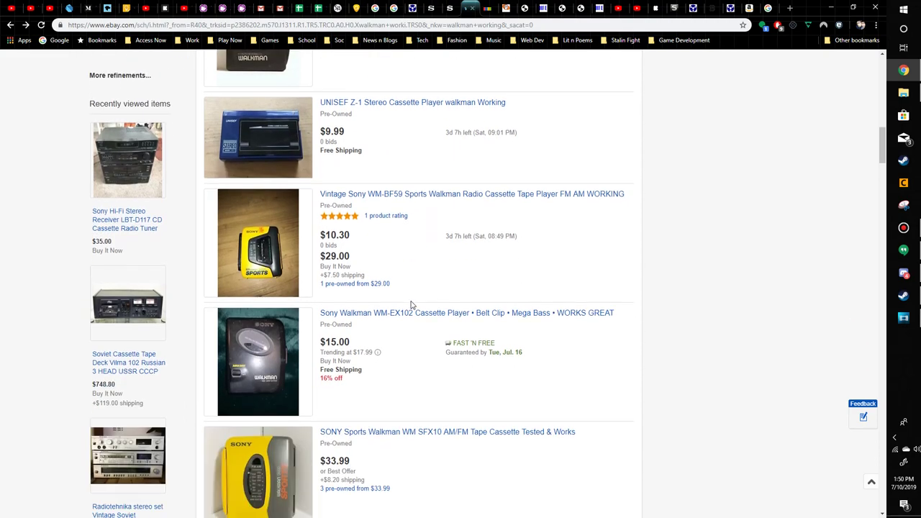
pyautogui.scroll(-2, 417, 302)
pyautogui.scroll(-2, 412, 305)
pyautogui.scroll(-1, 412, 305)
pyautogui.scroll(-2, 412, 305)
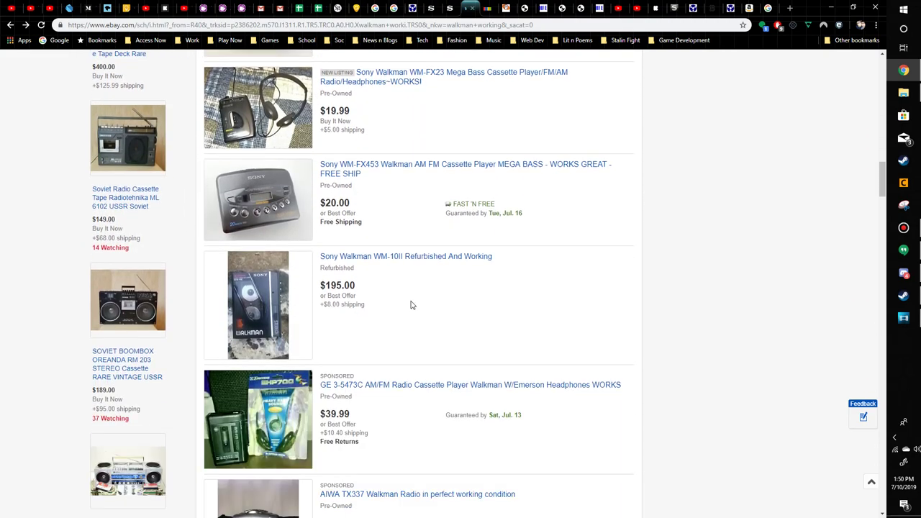
pyautogui.scroll(-1, 412, 305)
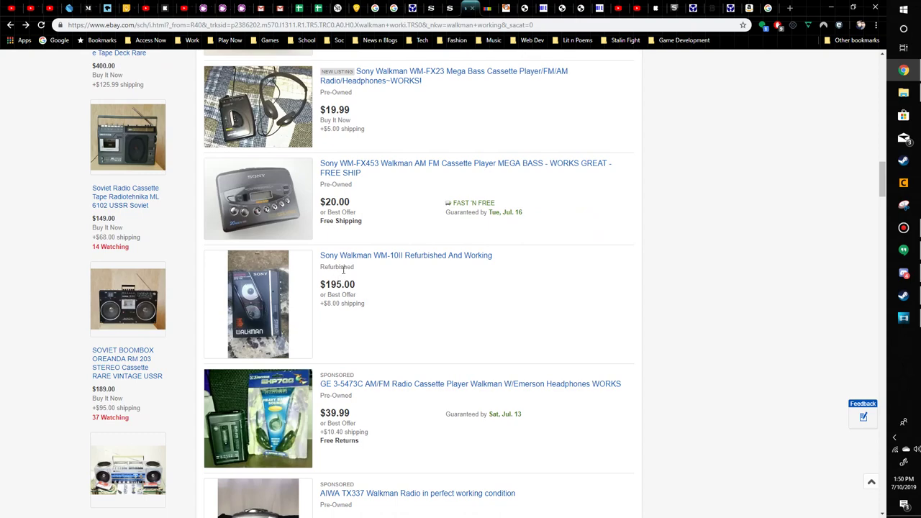
pyautogui.click(385, 257)
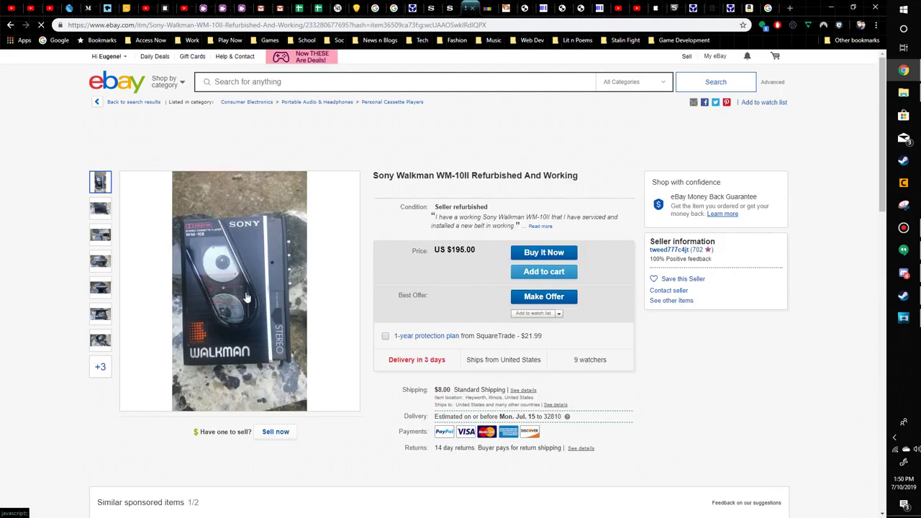
pyautogui.click(100, 235)
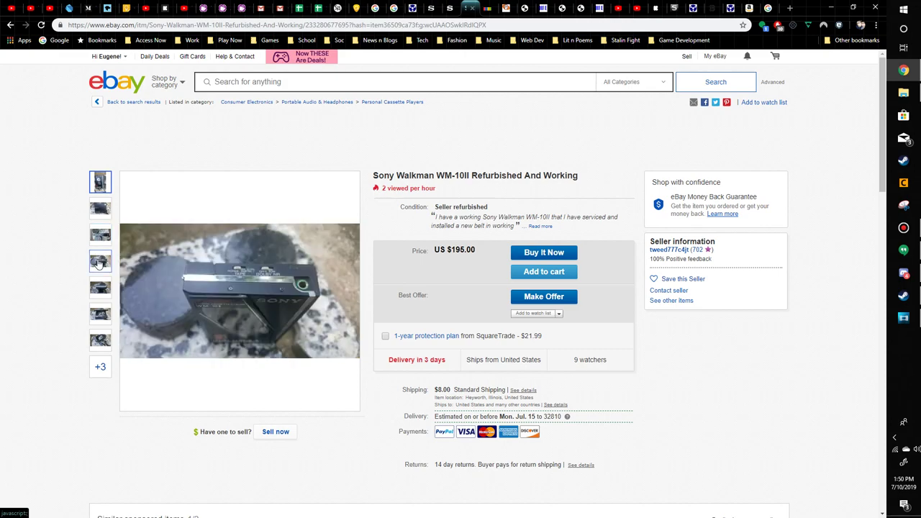
pyautogui.click(11, 24)
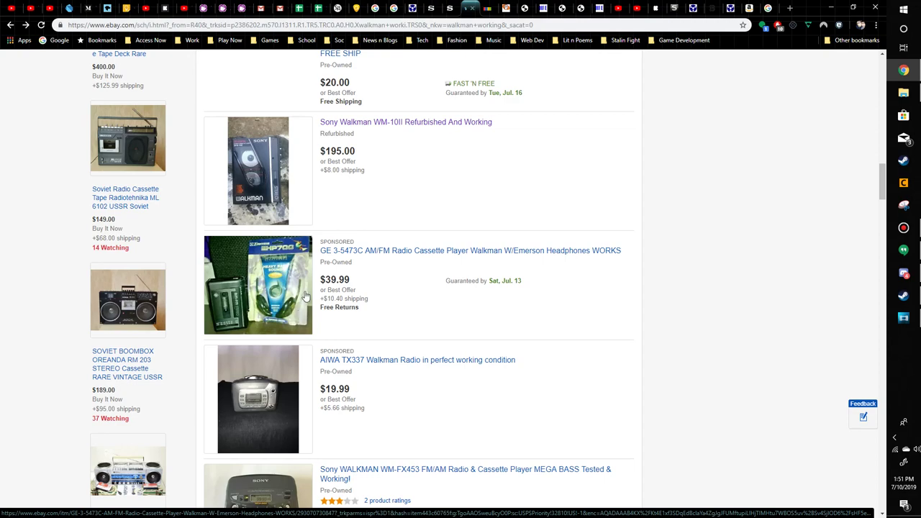
pyautogui.scroll(-5, 310, 295)
pyautogui.scroll(-5, 309, 295)
pyautogui.scroll(-2, 360, 279)
pyautogui.scroll(-3, 359, 279)
pyautogui.scroll(-3, 388, 287)
pyautogui.scroll(-1, 398, 293)
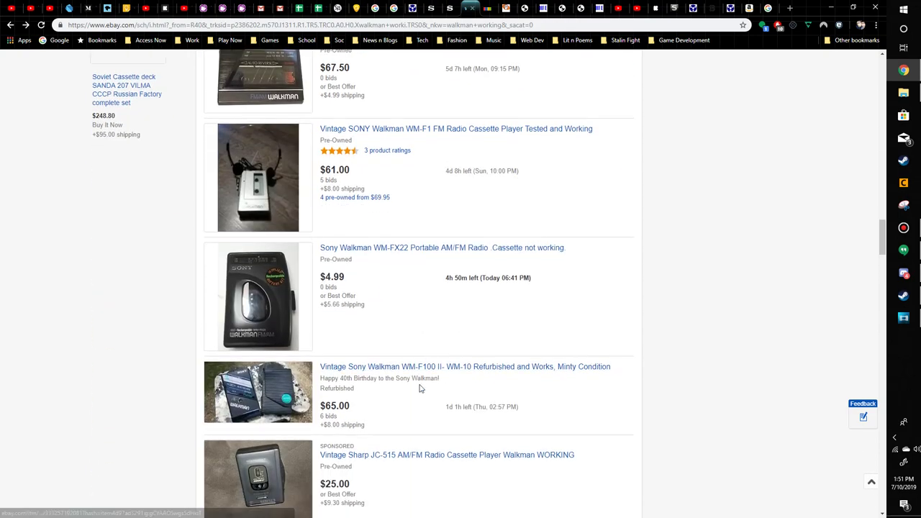
pyautogui.scroll(-4, 432, 403)
pyautogui.scroll(-2, 439, 403)
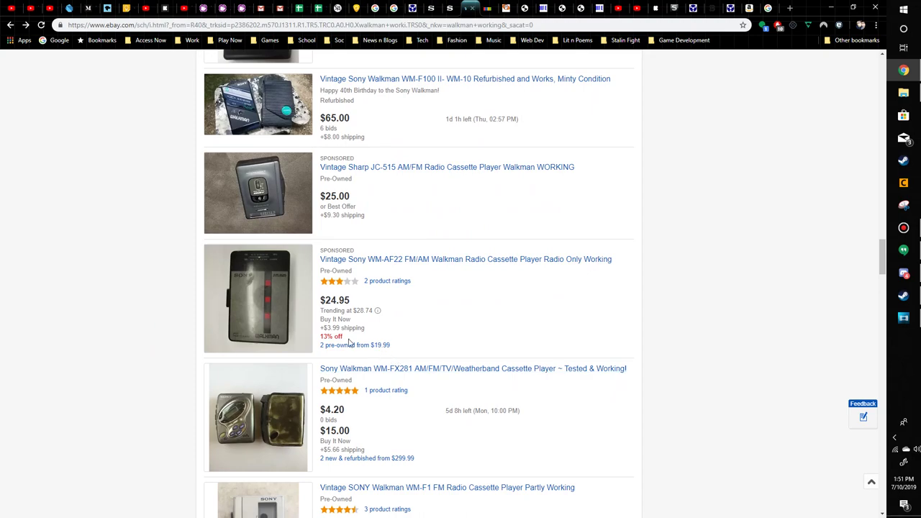
pyautogui.click(276, 305)
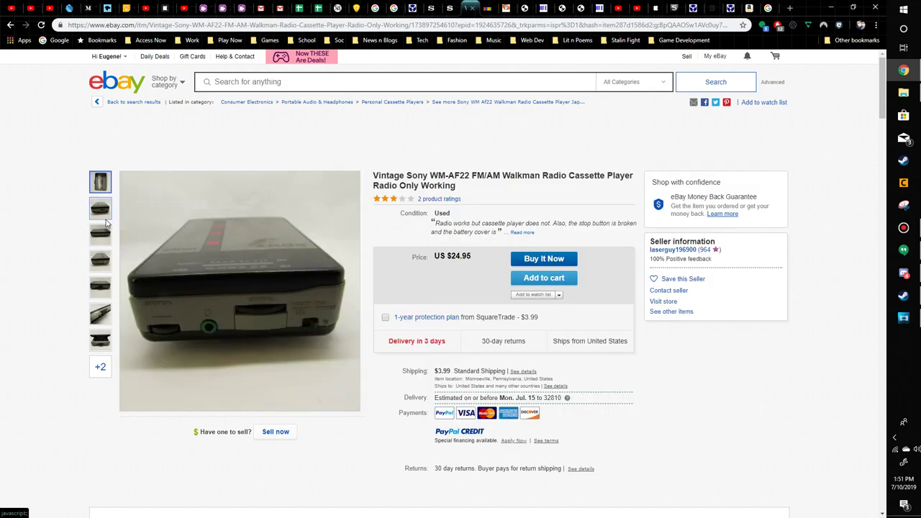
pyautogui.click(10, 24)
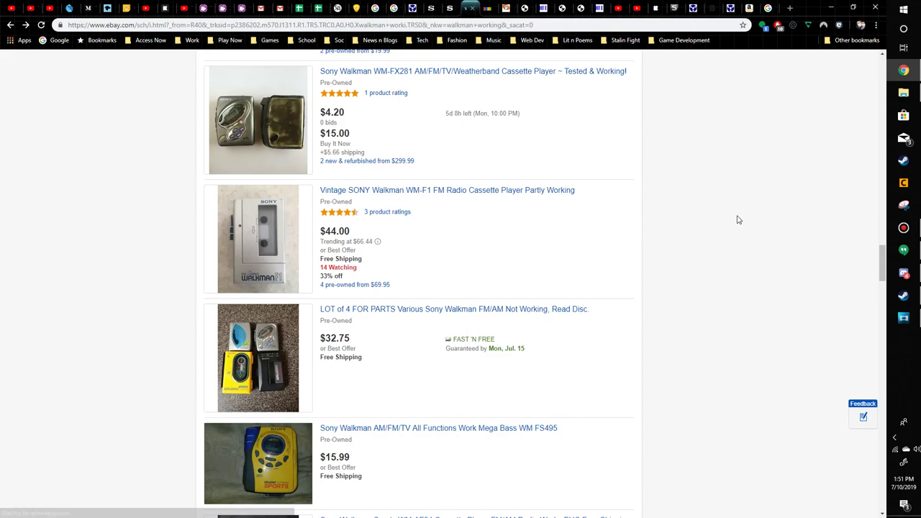
pyautogui.scroll(-1, 726, 221)
pyautogui.scroll(1, 533, 185)
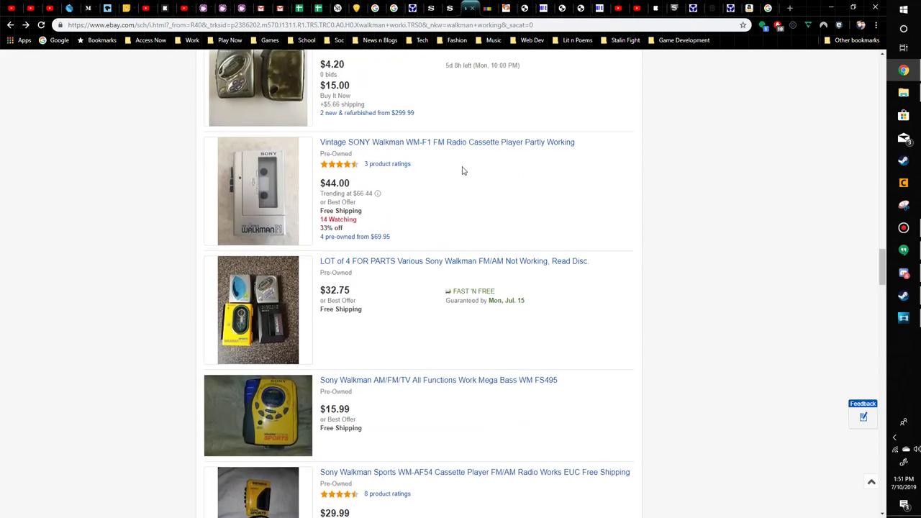
# Open the Vintage Sony WM-F1 listing, view another photo, then return to the results
pyautogui.click(426, 143)
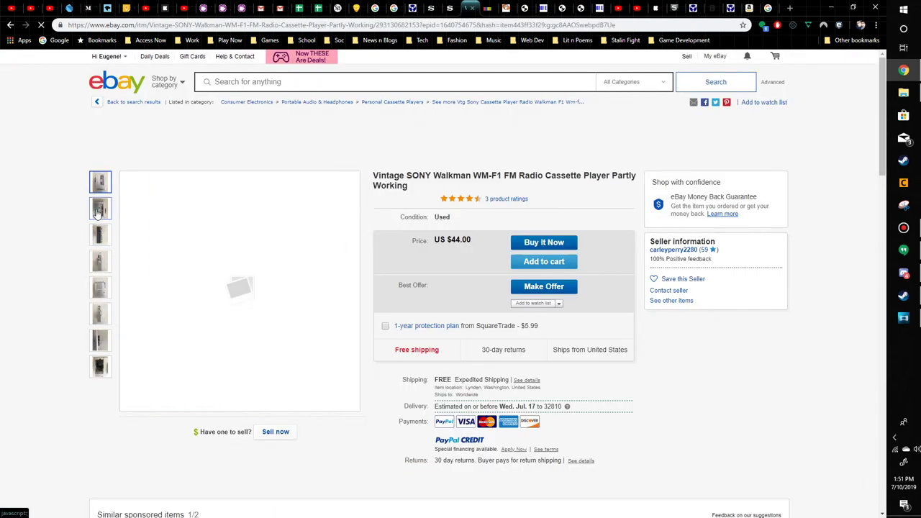
pyautogui.click(100, 235)
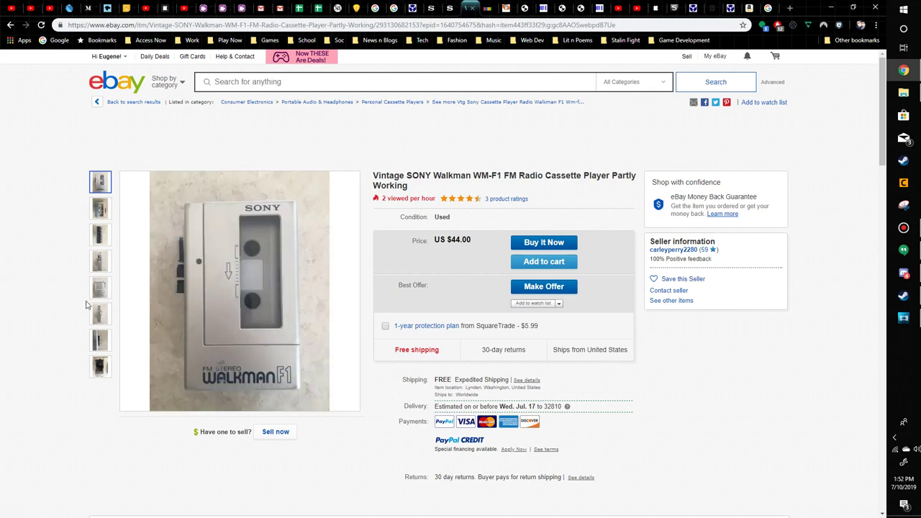
pyautogui.click(10, 24)
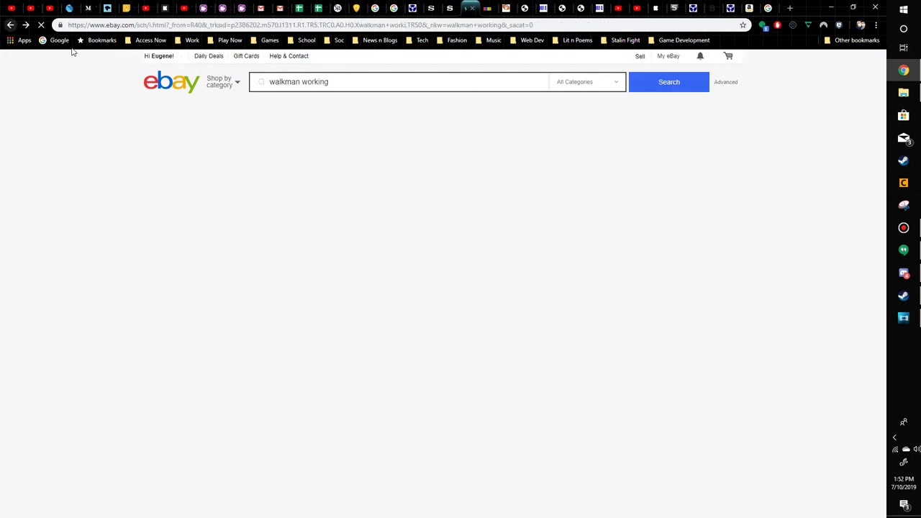
pyautogui.scroll(-3, 482, 347)
pyautogui.scroll(-1, 481, 348)
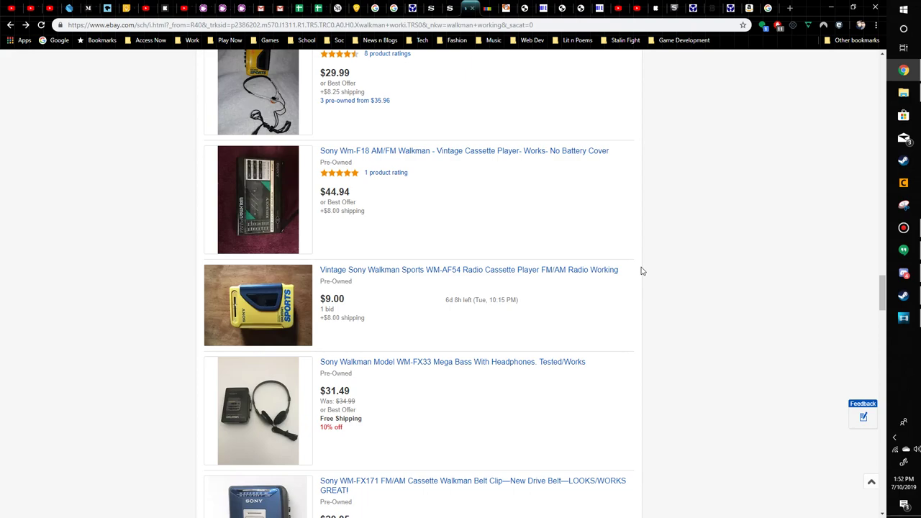
pyautogui.scroll(-3, 642, 270)
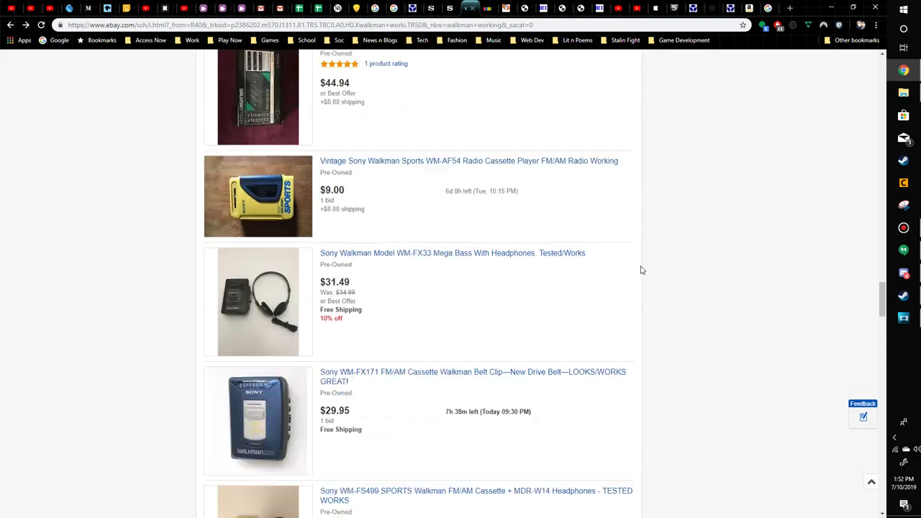
pyautogui.scroll(-1, 641, 271)
pyautogui.scroll(-3, 651, 229)
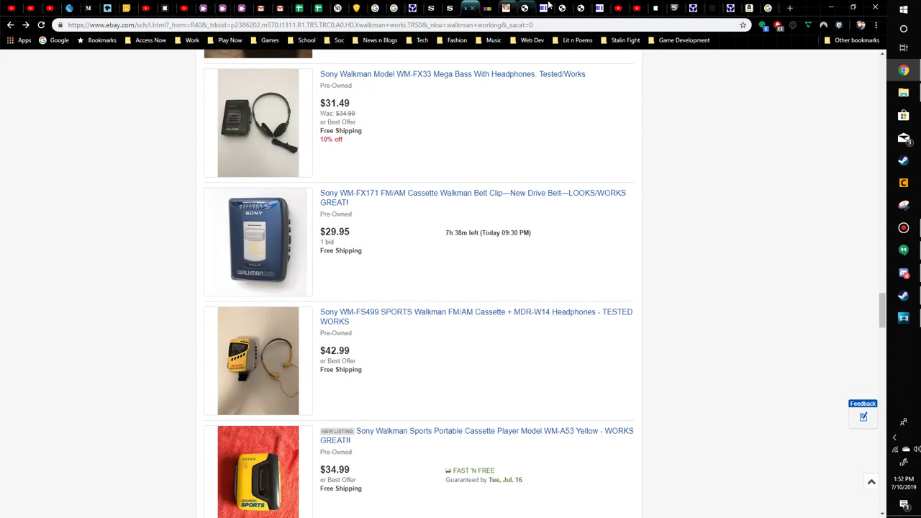
# Return to the IT'S OK campaign description at $61,997 pledged and bring Bandicam forward
pyautogui.click(652, 7)
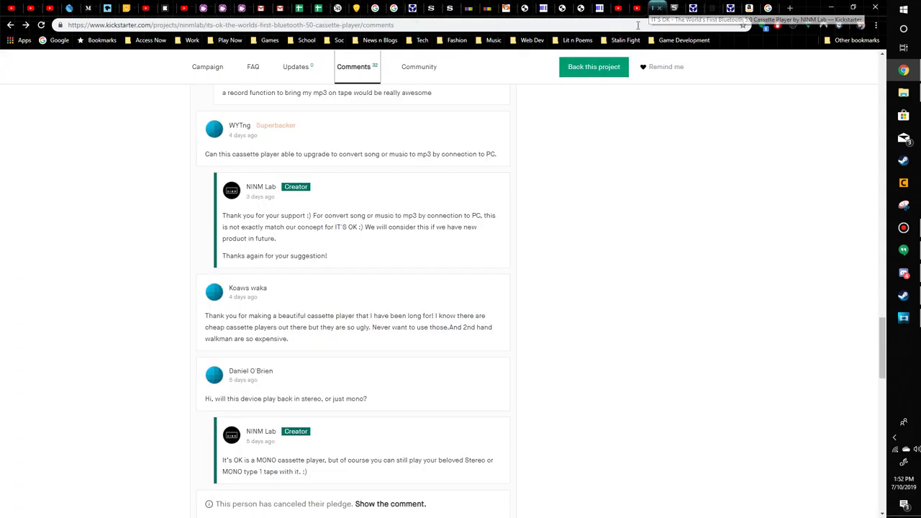
pyautogui.scroll(5, 105, 134)
pyautogui.click(207, 67)
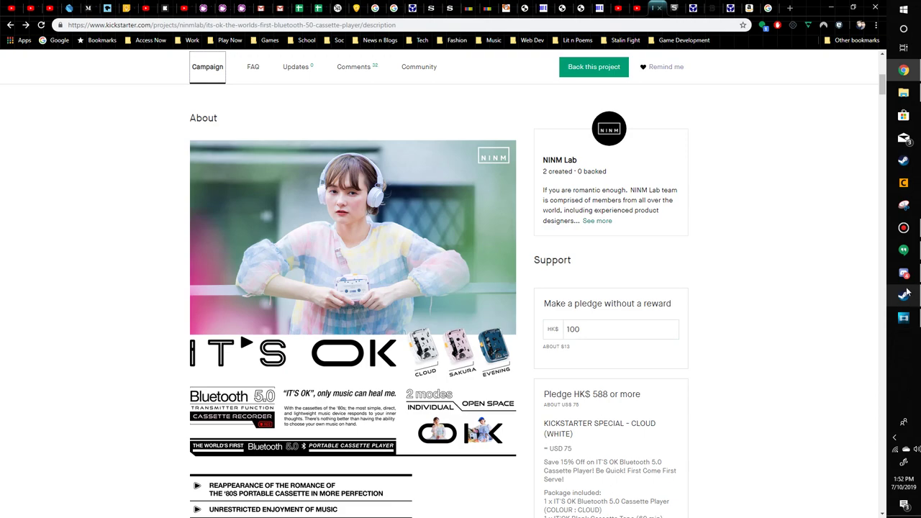
pyautogui.click(903, 227)
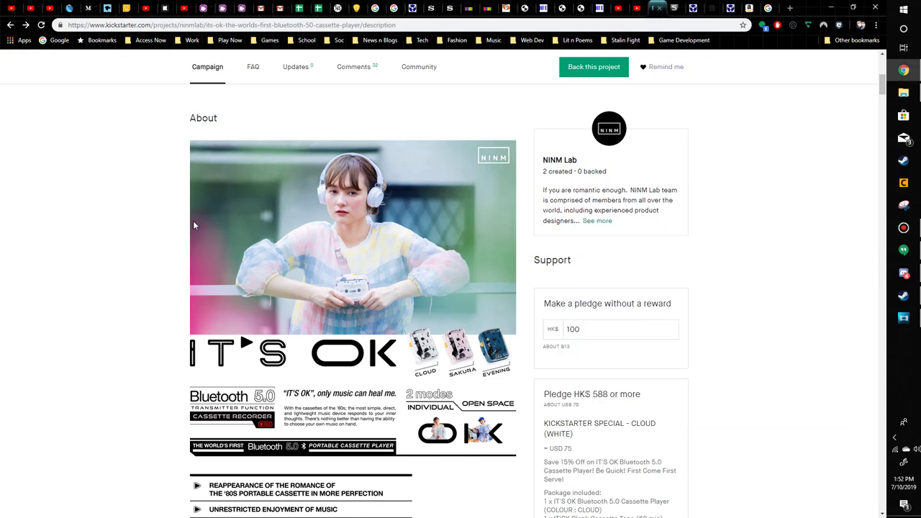
pyautogui.scroll(-1, 211, 230)
pyautogui.scroll(-5, 211, 230)
pyautogui.scroll(-2, 210, 230)
pyautogui.scroll(4, 210, 230)
pyautogui.scroll(3, 257, 225)
pyautogui.scroll(3, 257, 225)
pyautogui.scroll(3, 257, 226)
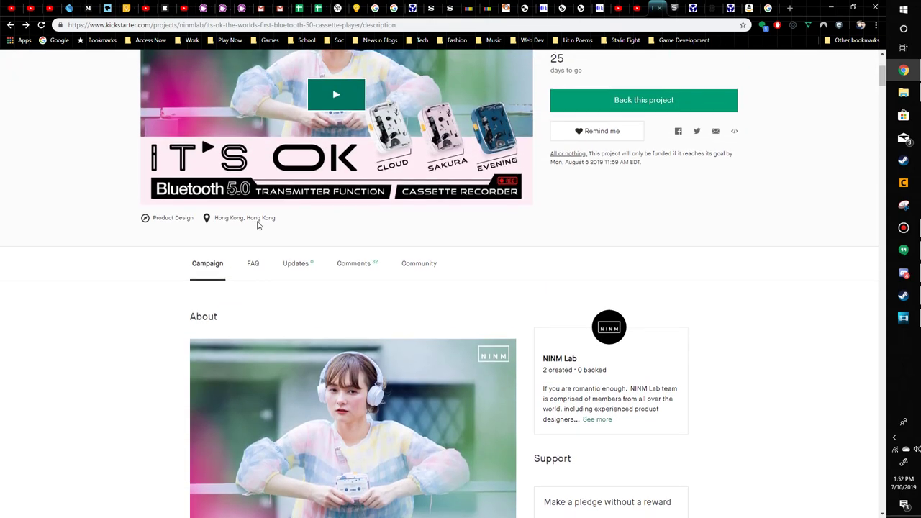
pyautogui.scroll(3, 257, 225)
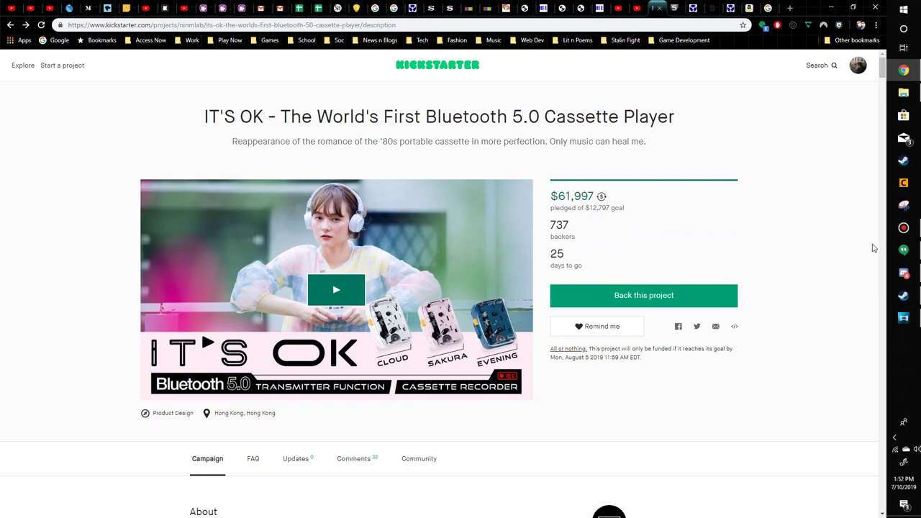
pyautogui.moveTo(903, 227)
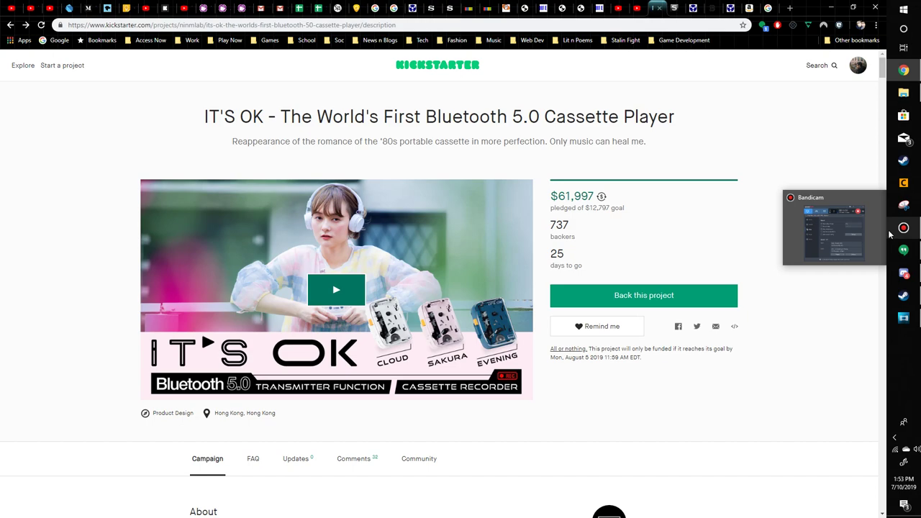
pyautogui.click(864, 223)
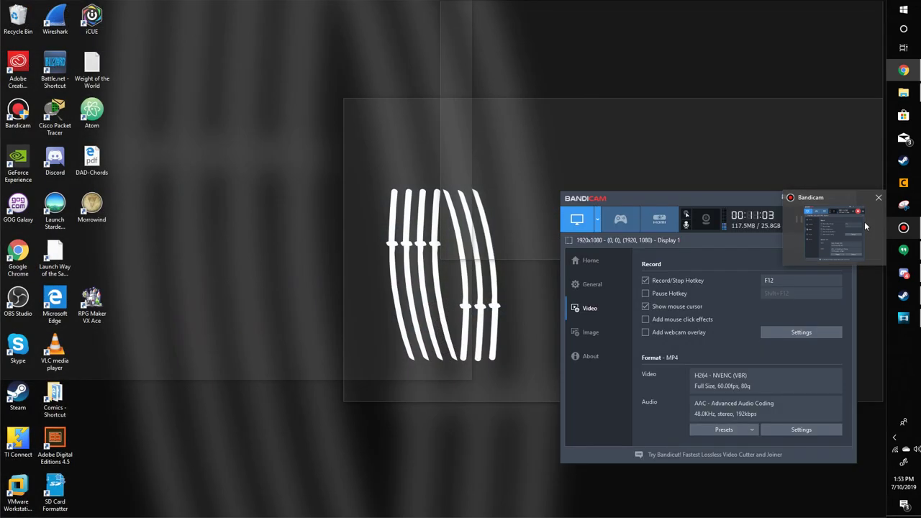
pyautogui.click(903, 228)
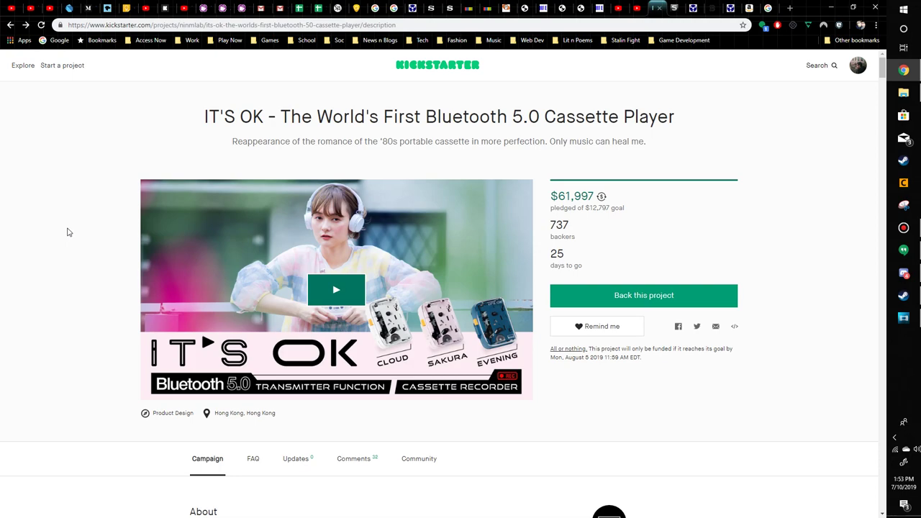
pyautogui.scroll(-5, 548, 291)
pyautogui.scroll(-5, 548, 290)
pyautogui.scroll(-1, 549, 290)
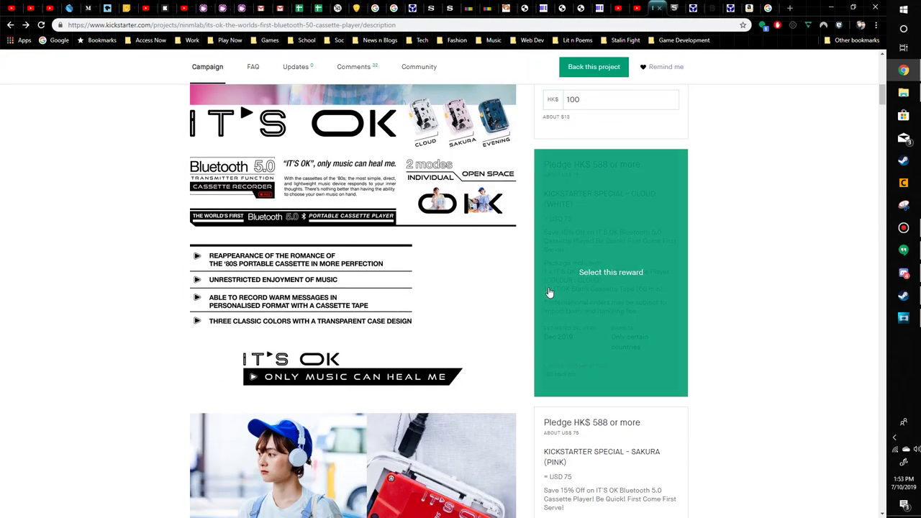
pyautogui.scroll(-3, 785, 276)
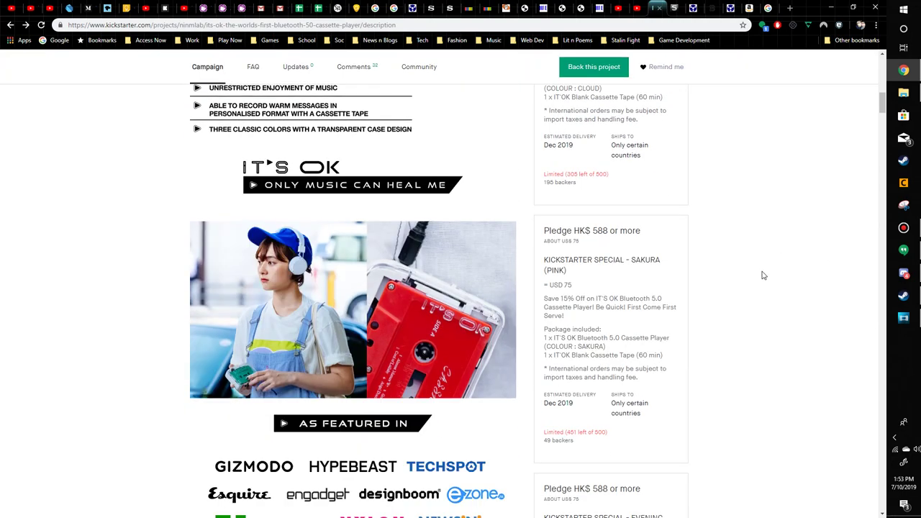
pyautogui.scroll(2, 763, 275)
pyautogui.scroll(1, 763, 275)
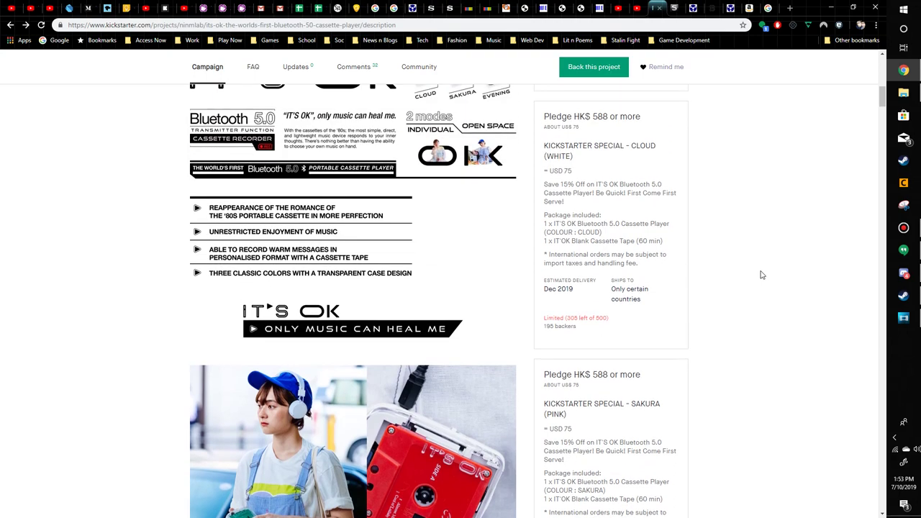
pyautogui.scroll(3, 762, 275)
pyautogui.scroll(5, 762, 275)
pyautogui.scroll(-1, 748, 259)
pyautogui.scroll(-3, 736, 243)
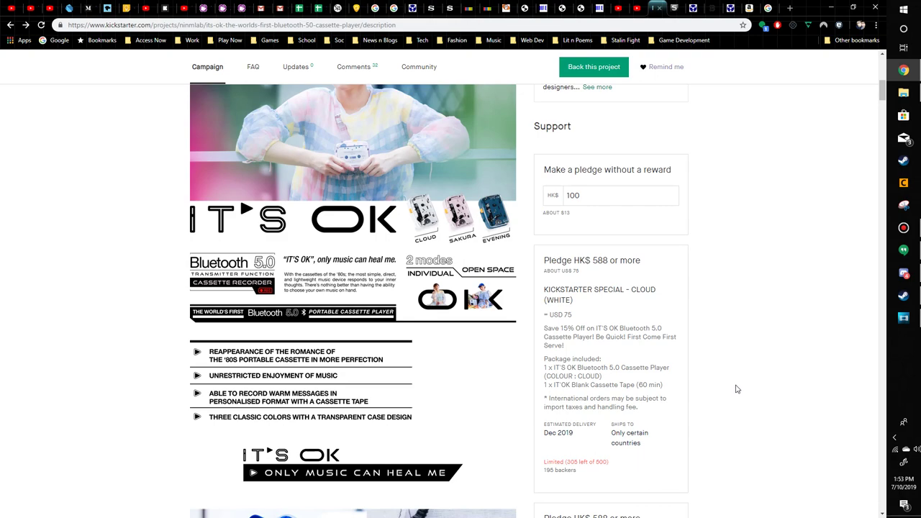
pyautogui.scroll(4, 729, 393)
pyautogui.scroll(4, 719, 400)
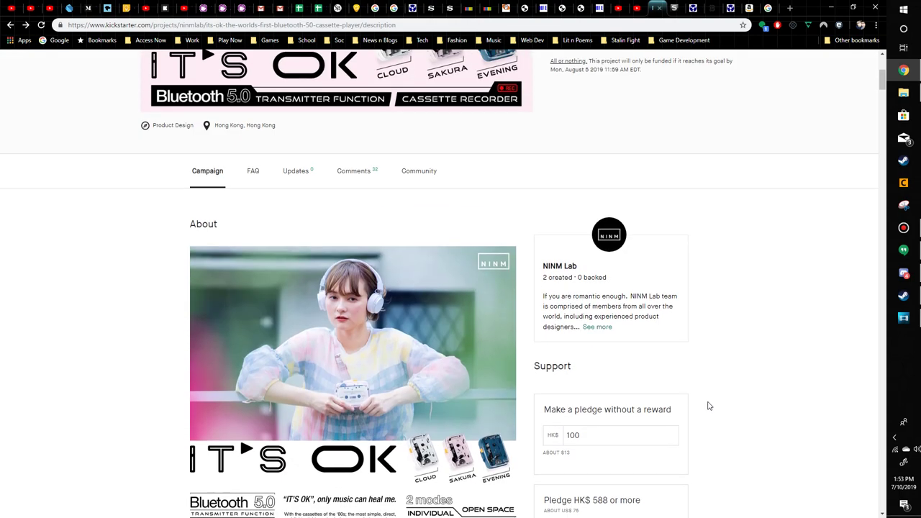
pyautogui.scroll(3, 711, 404)
pyautogui.scroll(3, 716, 404)
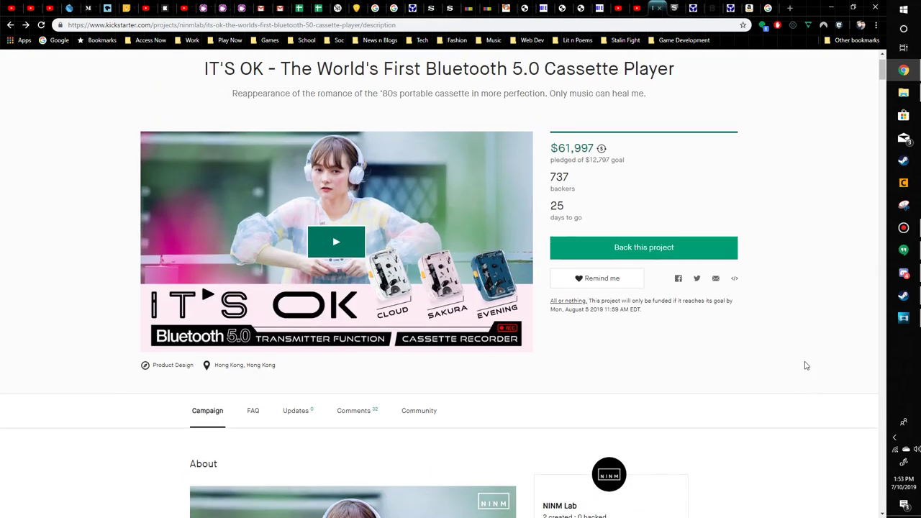
pyautogui.scroll(1, 799, 360)
pyautogui.scroll(-5, 804, 345)
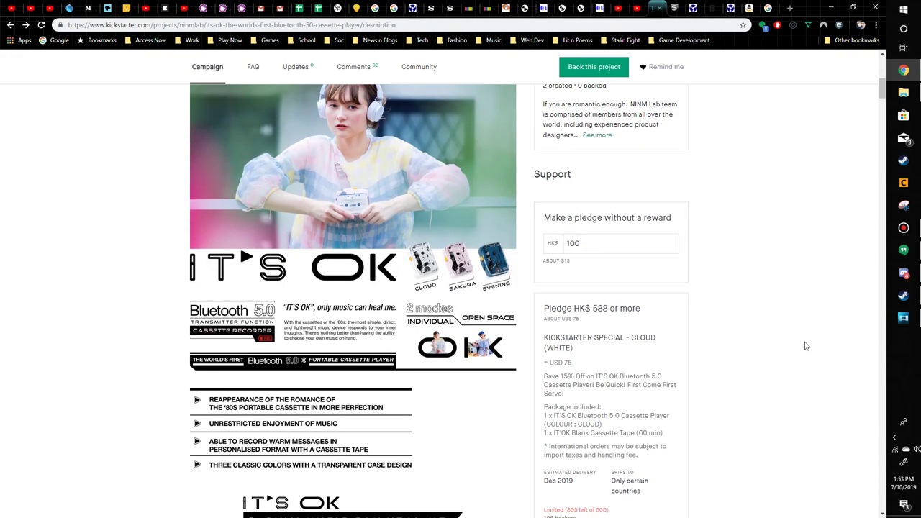
pyautogui.scroll(-2, 761, 277)
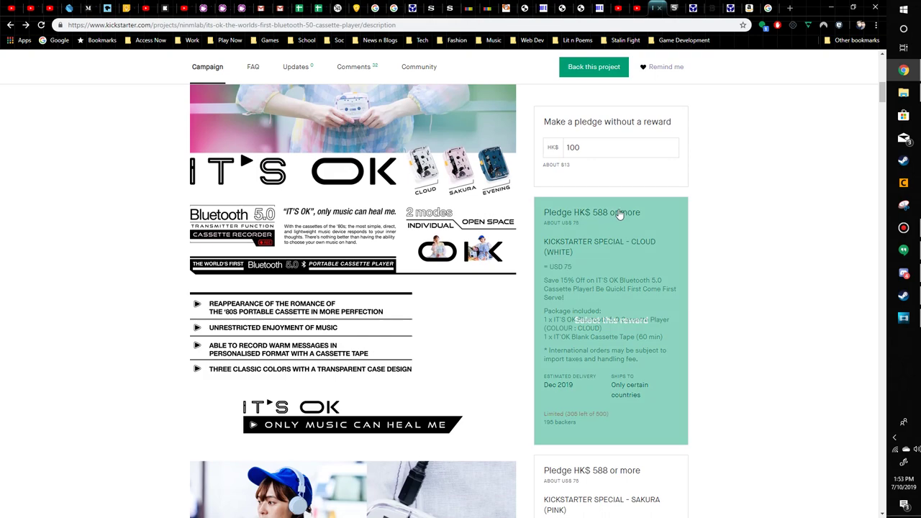
pyautogui.scroll(-2, 805, 254)
pyautogui.scroll(-3, 805, 253)
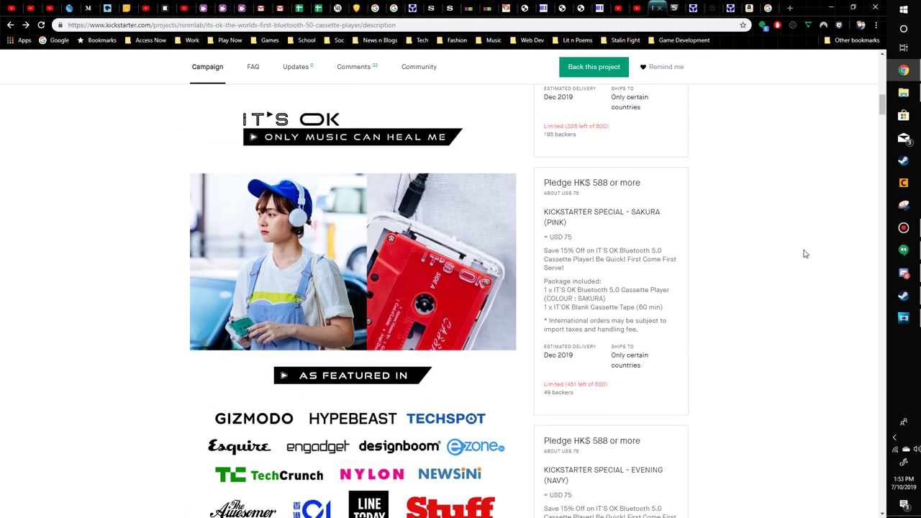
pyautogui.scroll(-2, 805, 253)
pyautogui.scroll(-4, 805, 253)
pyautogui.scroll(-3, 805, 253)
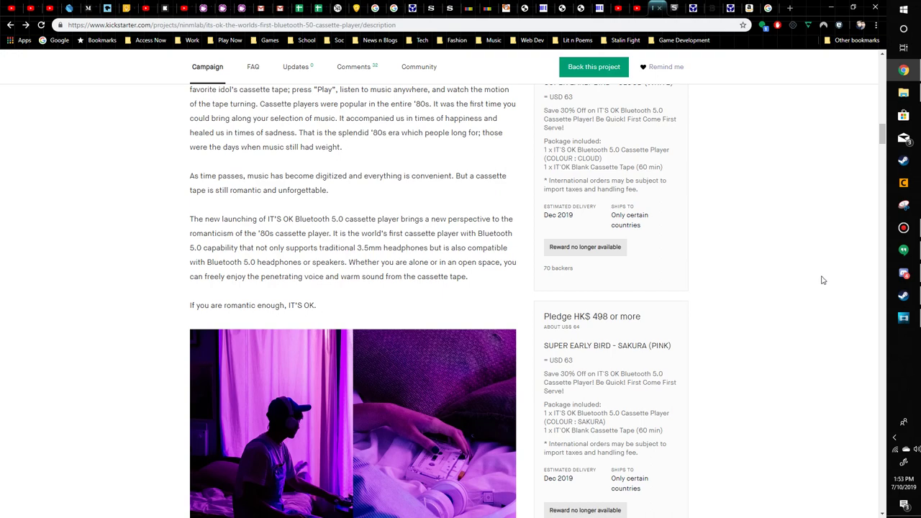
# Place the cursor at 00:00:01;00 and slide the Music clip to start about 1.5 seconds in
pyautogui.click(904, 318)
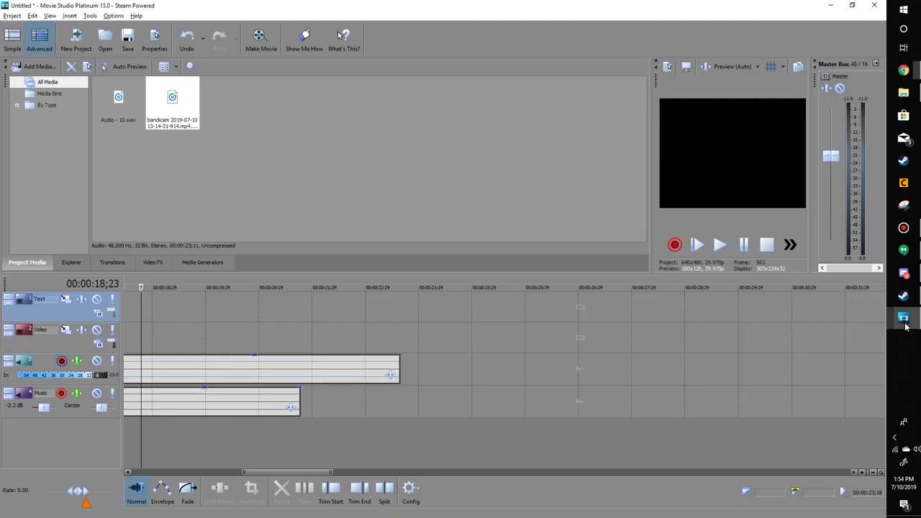
pyautogui.scroll(5, 330, 416)
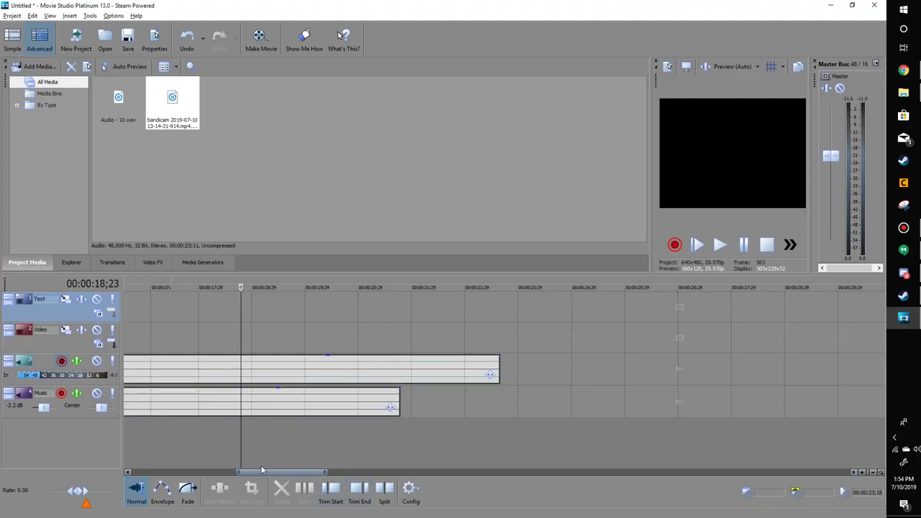
pyautogui.moveTo(184, 431); pyautogui.dragTo(177, 434)
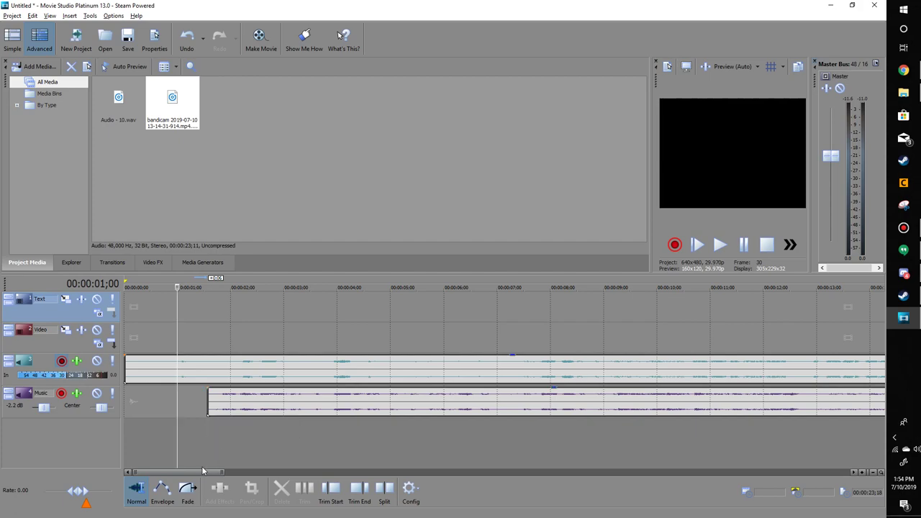
pyautogui.scroll(1, 281, 434)
pyautogui.scroll(1, 339, 435)
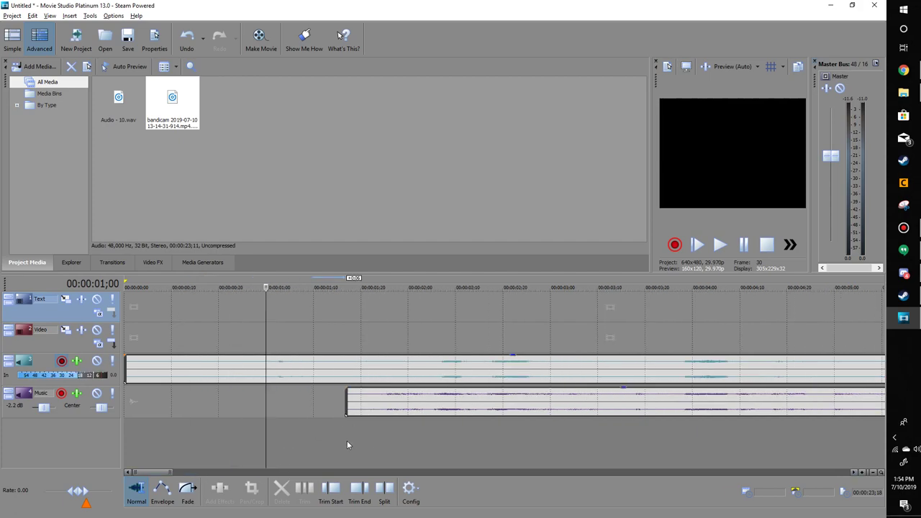
pyautogui.scroll(1, 347, 444)
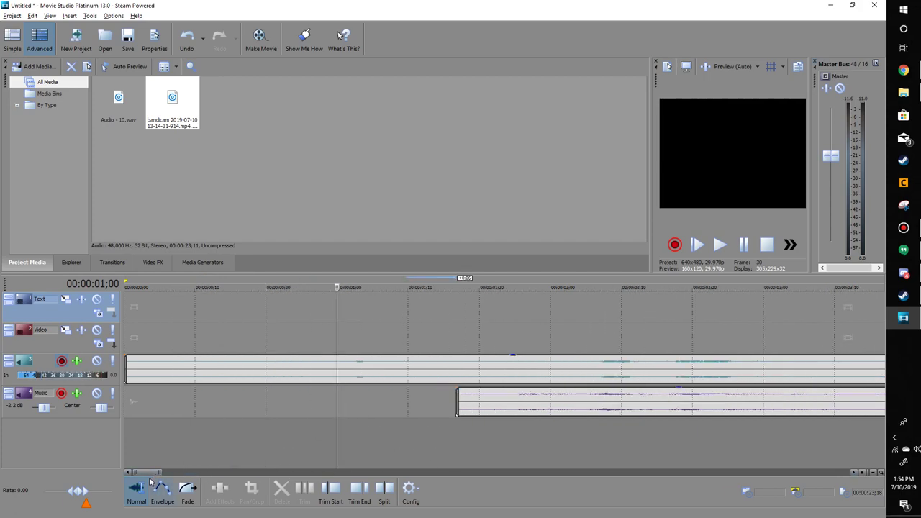
pyautogui.moveTo(149, 472); pyautogui.dragTo(159, 474)
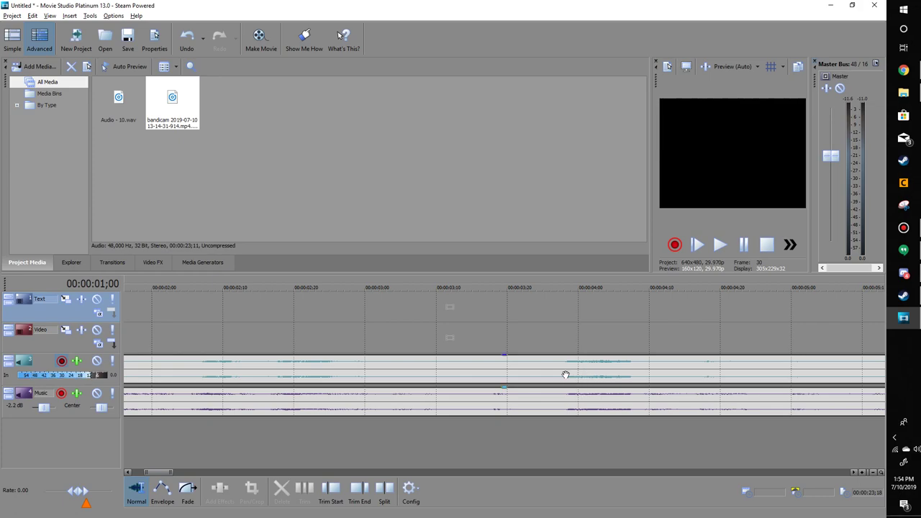
pyautogui.scroll(-3, 564, 372)
pyautogui.moveTo(432, 402); pyautogui.dragTo(546, 403)
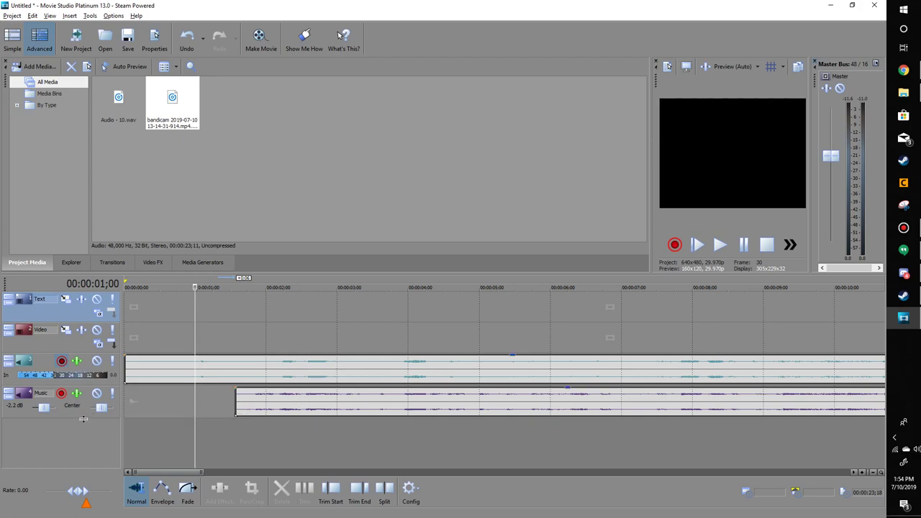
# Enlarge the Music and Audio tracks and shrink the Video track to show the waveforms
pyautogui.moveTo(83, 421); pyautogui.dragTo(83, 449)
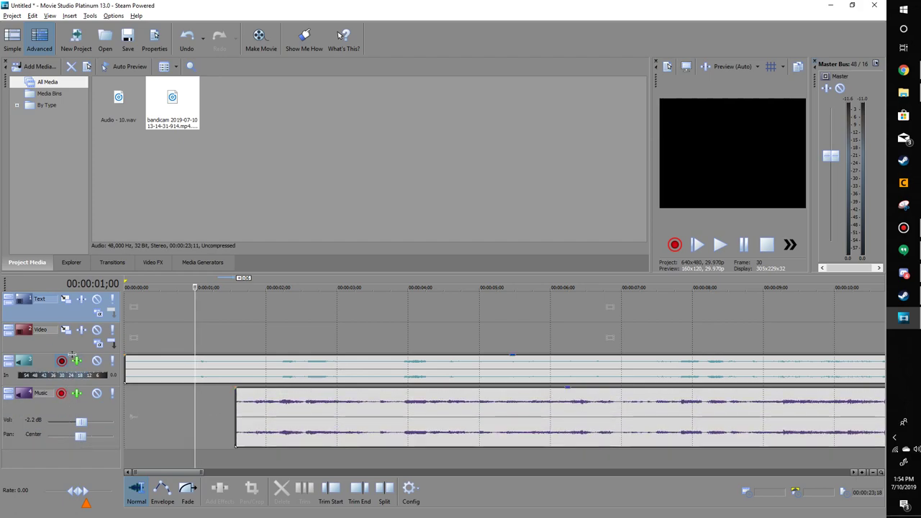
pyautogui.moveTo(72, 355); pyautogui.dragTo(66, 306)
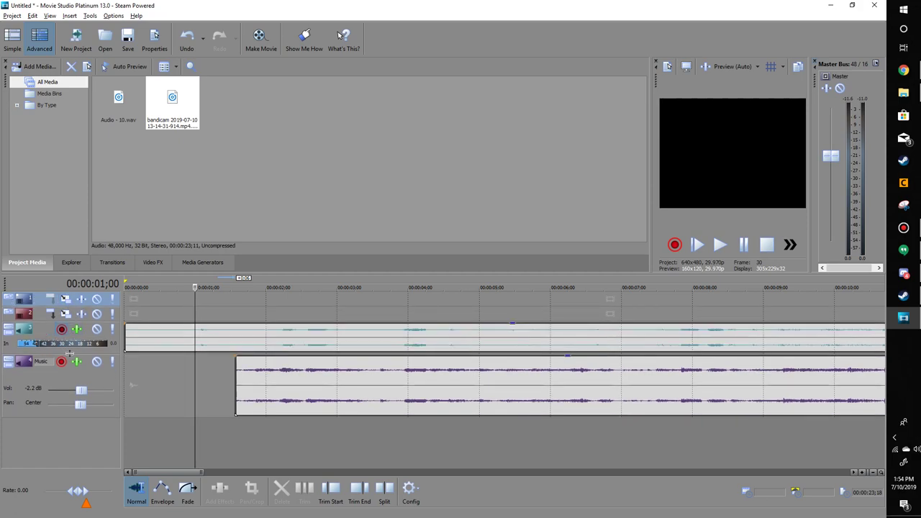
pyautogui.moveTo(70, 353); pyautogui.dragTo(66, 386)
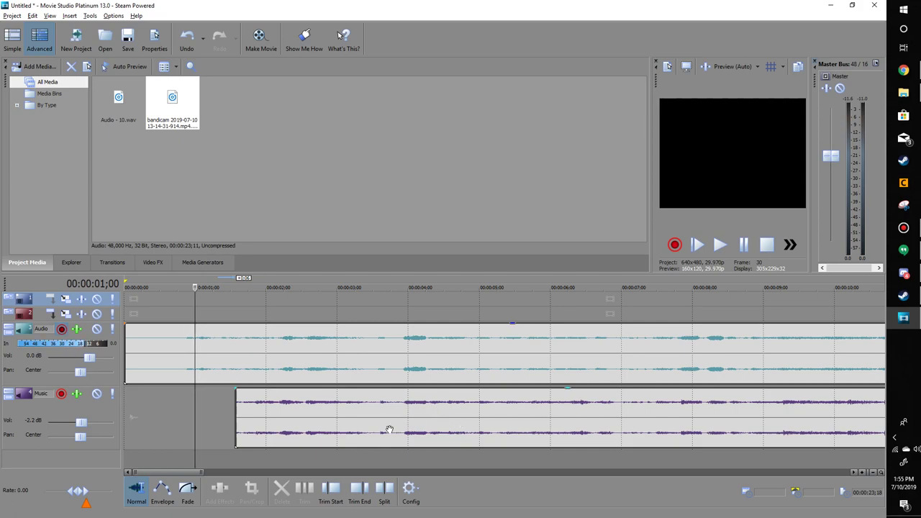
# Scrub the playhead past 00:00:03;26 and park it at 00:00:12;27
pyautogui.click(276, 314)
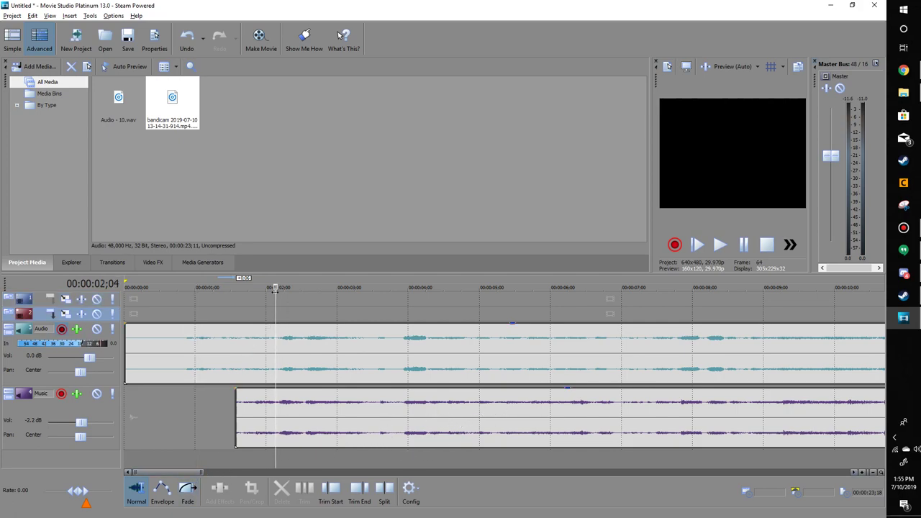
pyautogui.moveTo(275, 287); pyautogui.dragTo(279, 287)
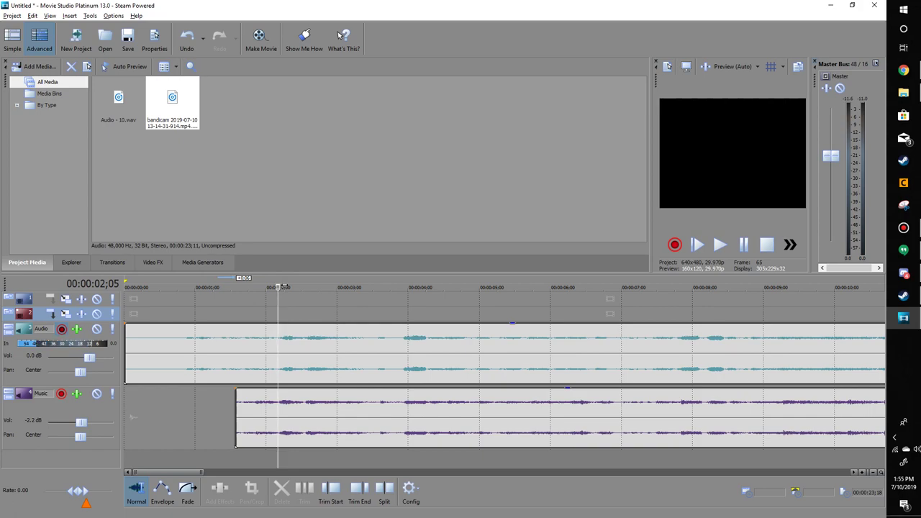
pyautogui.moveTo(279, 287); pyautogui.dragTo(701, 289)
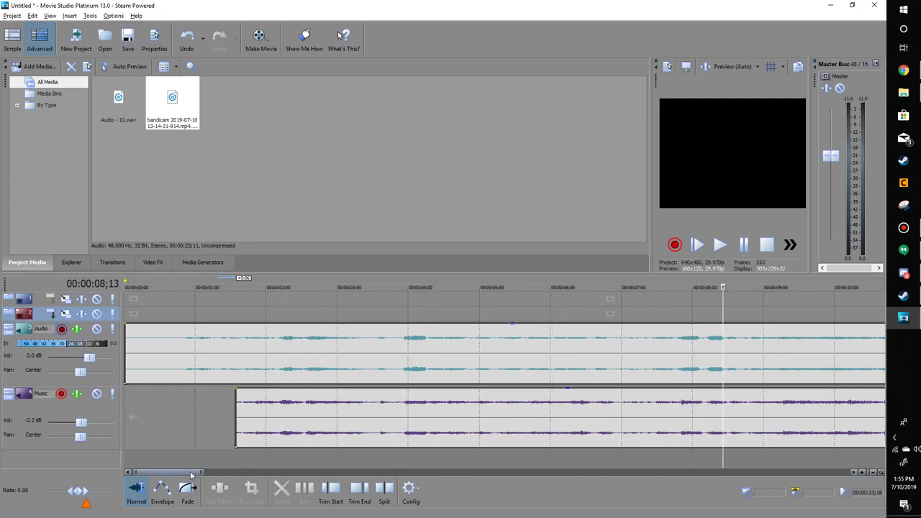
pyautogui.moveTo(166, 472)
pyautogui.mouseDown()
pyautogui.moveTo(229, 473)
pyautogui.moveTo(198, 476)
pyautogui.mouseUp()
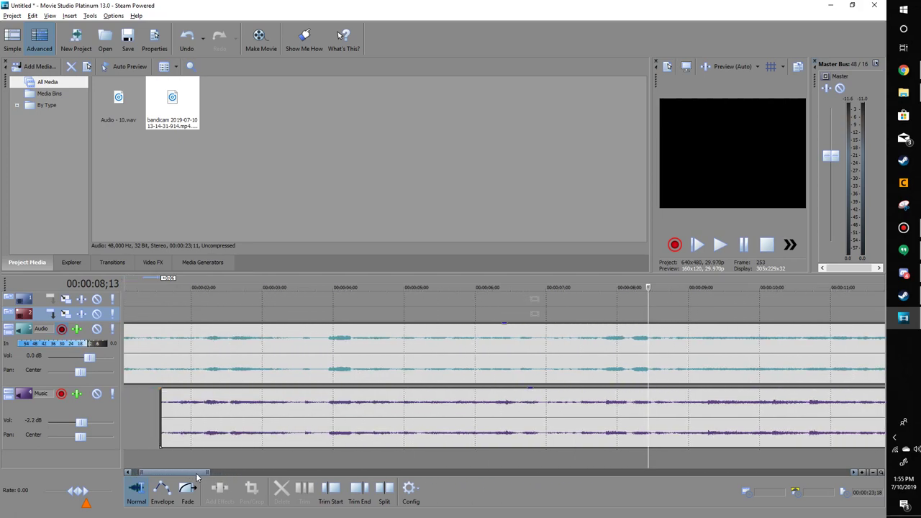
pyautogui.moveTo(198, 476); pyautogui.dragTo(186, 477)
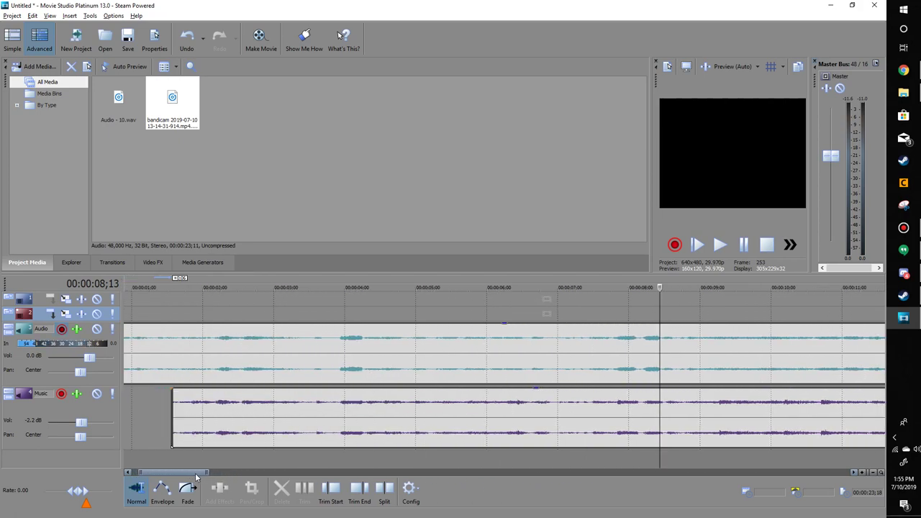
pyautogui.click(334, 304)
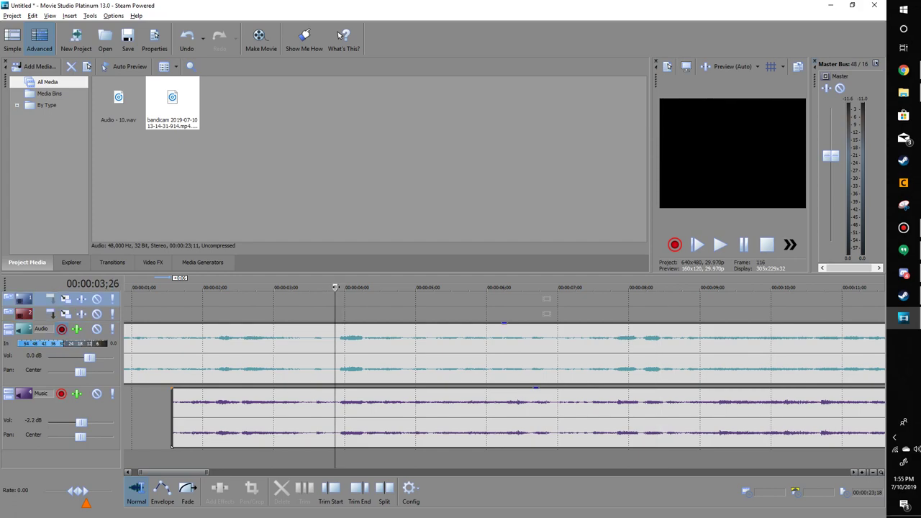
pyautogui.press('Right')
pyautogui.press('Right')
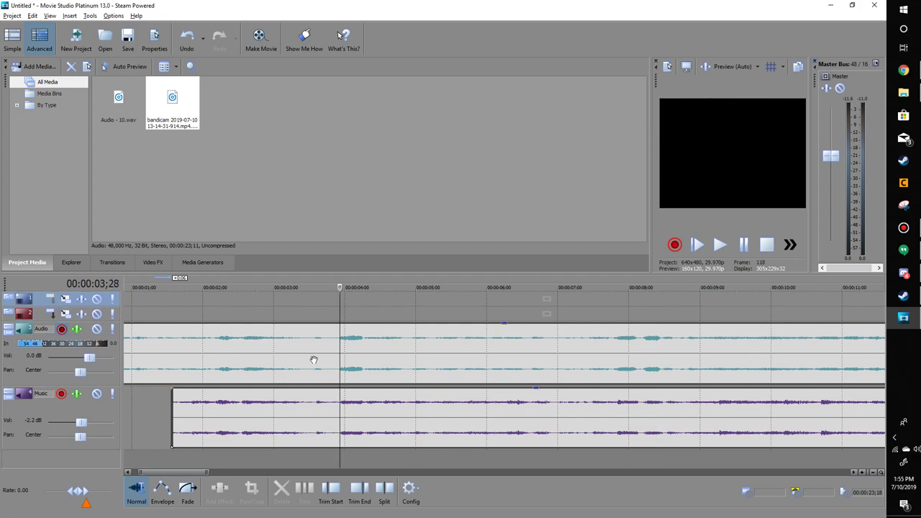
pyautogui.scroll(1, 346, 432)
pyautogui.scroll(1, 374, 425)
pyautogui.scroll(1, 495, 421)
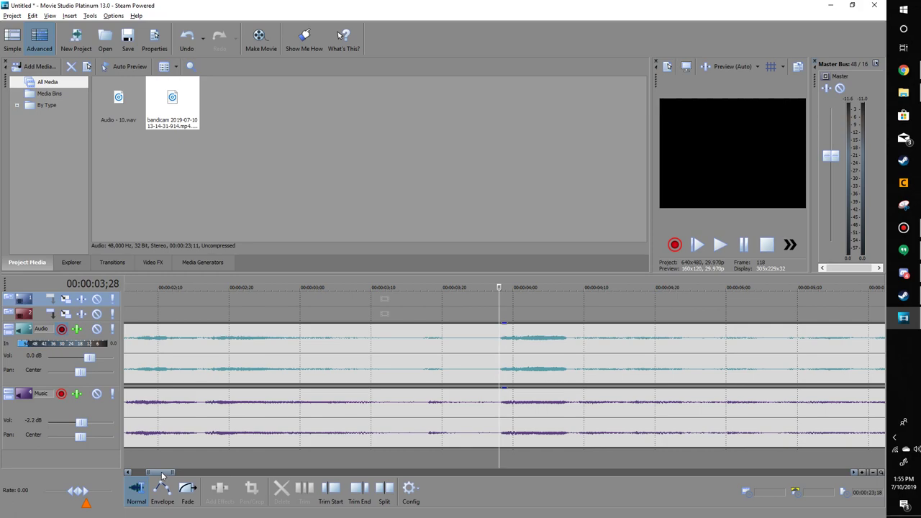
pyautogui.moveTo(162, 473); pyautogui.dragTo(215, 468)
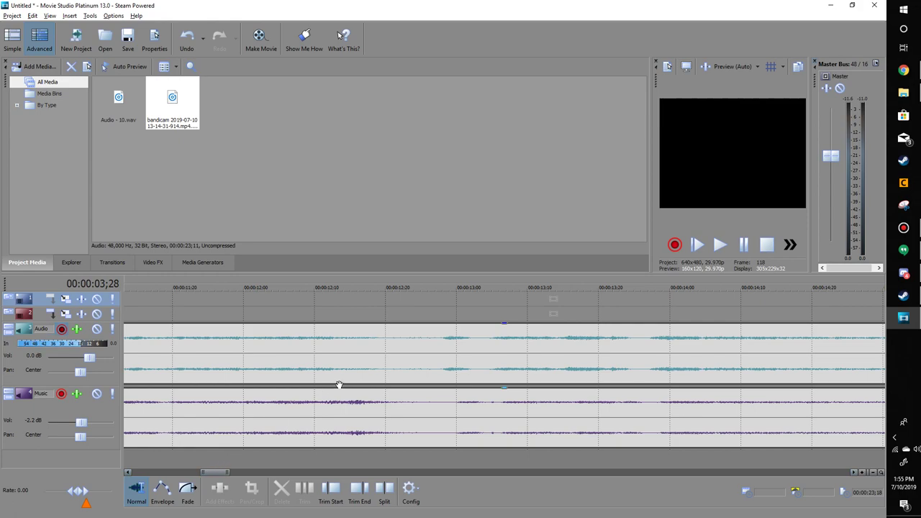
pyautogui.click(436, 320)
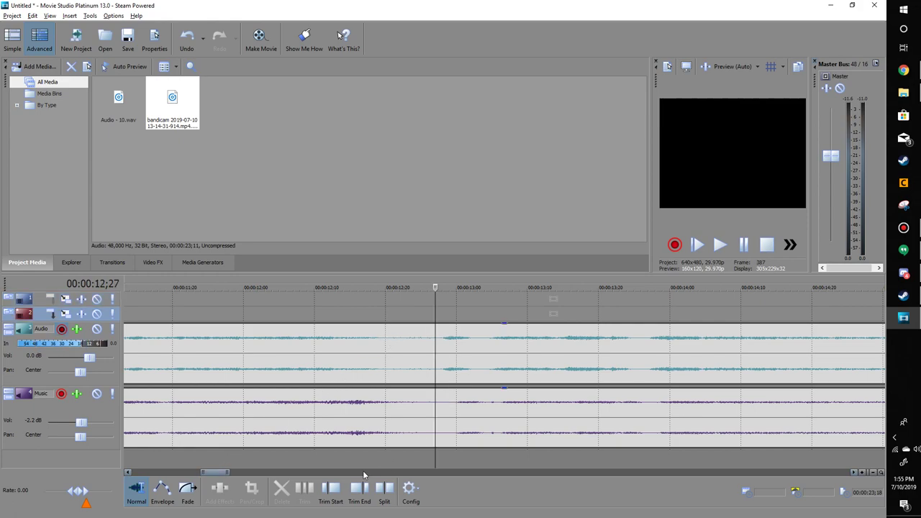
pyautogui.moveTo(214, 473)
pyautogui.mouseDown()
pyautogui.moveTo(252, 472)
pyautogui.moveTo(220, 481)
pyautogui.mouseUp()
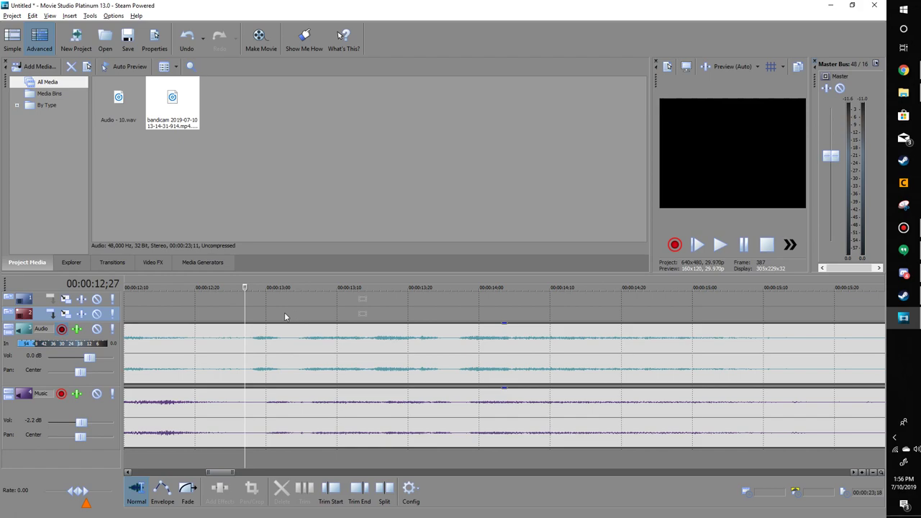
pyautogui.click(252, 307)
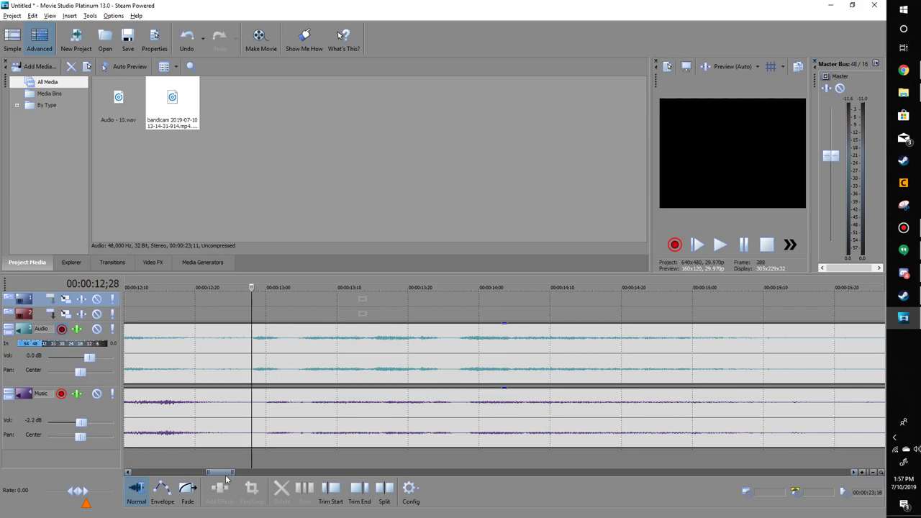
pyautogui.moveTo(226, 475); pyautogui.dragTo(149, 475)
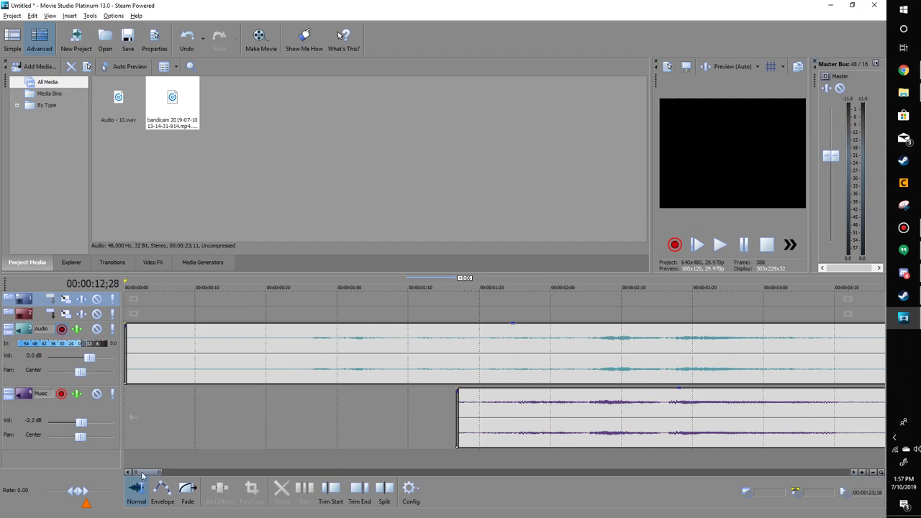
pyautogui.moveTo(142, 474)
pyautogui.mouseDown()
pyautogui.moveTo(157, 473)
pyautogui.moveTo(130, 473)
pyautogui.mouseUp()
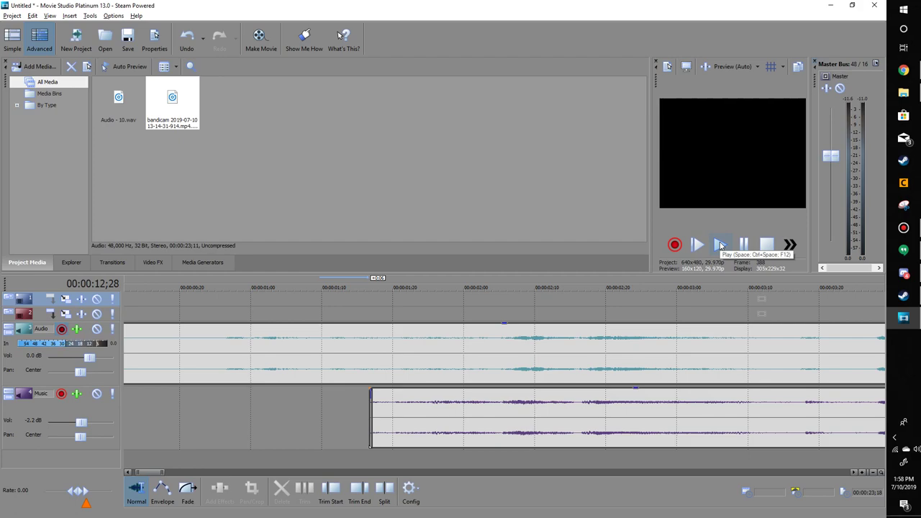
# After a test playback, set Music volume to -1.4 dB and replay from 00:00:00;00
pyautogui.click(721, 246)
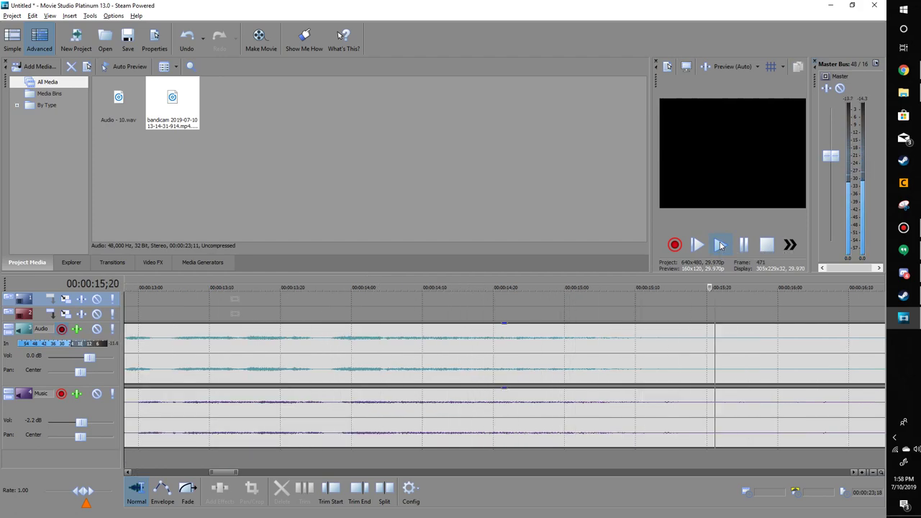
pyautogui.click(743, 245)
pyautogui.scroll(-3, 479, 392)
pyautogui.scroll(-3, 468, 396)
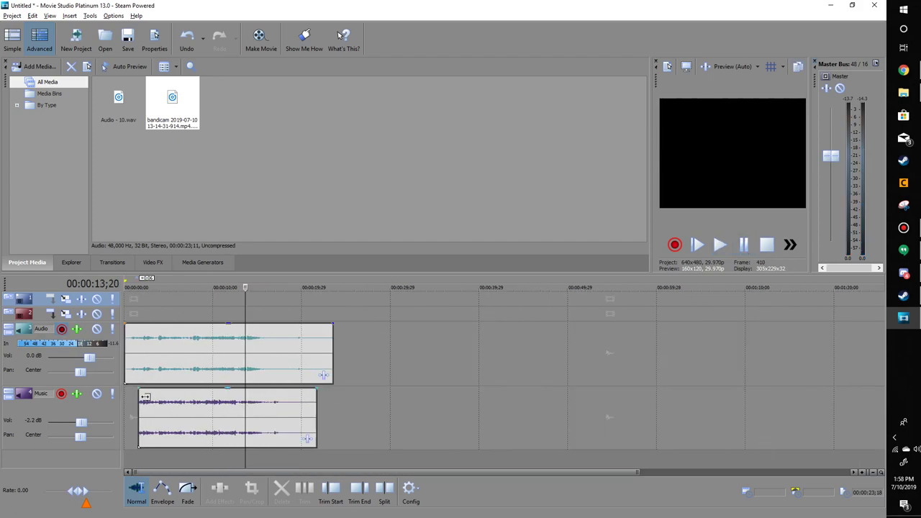
pyautogui.click(133, 421)
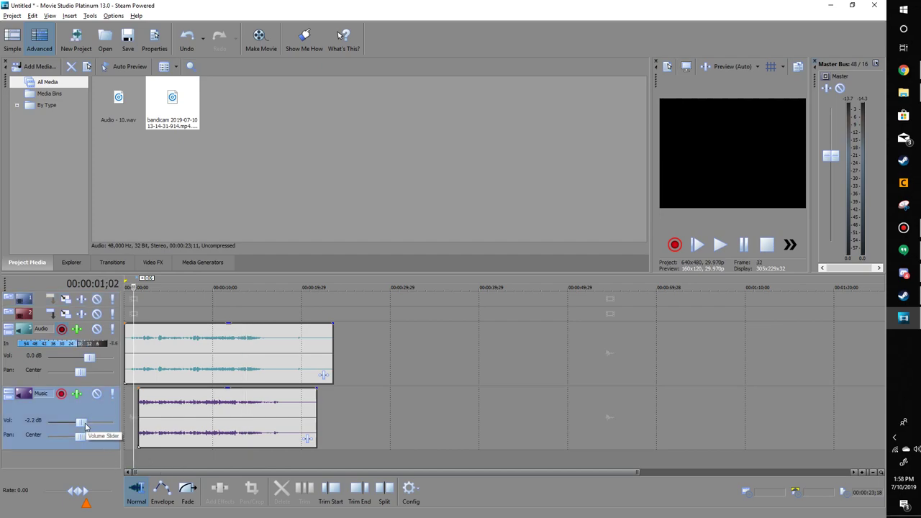
pyautogui.moveTo(81, 423); pyautogui.dragTo(88, 426)
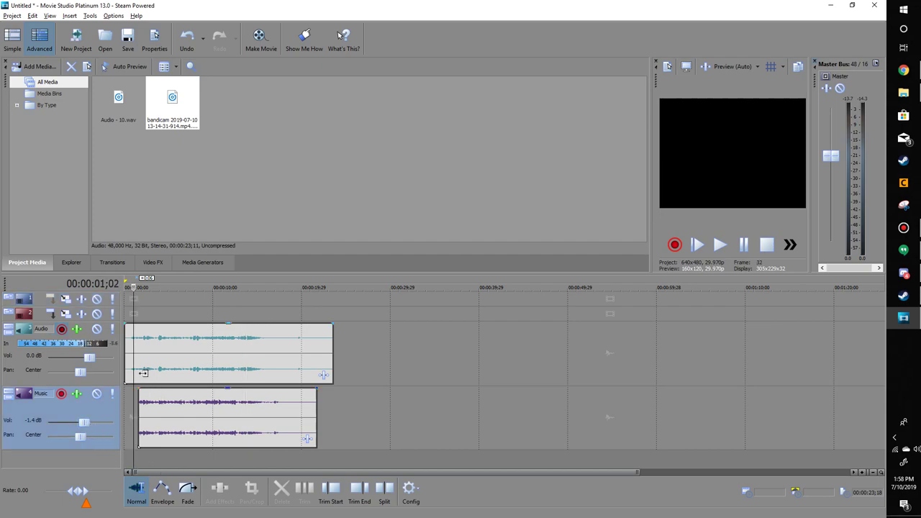
pyautogui.click(128, 304)
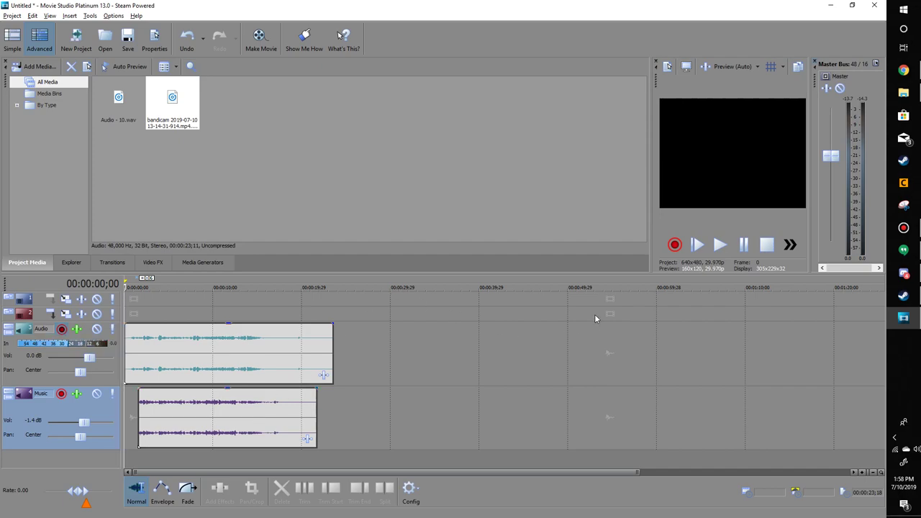
pyautogui.click(717, 249)
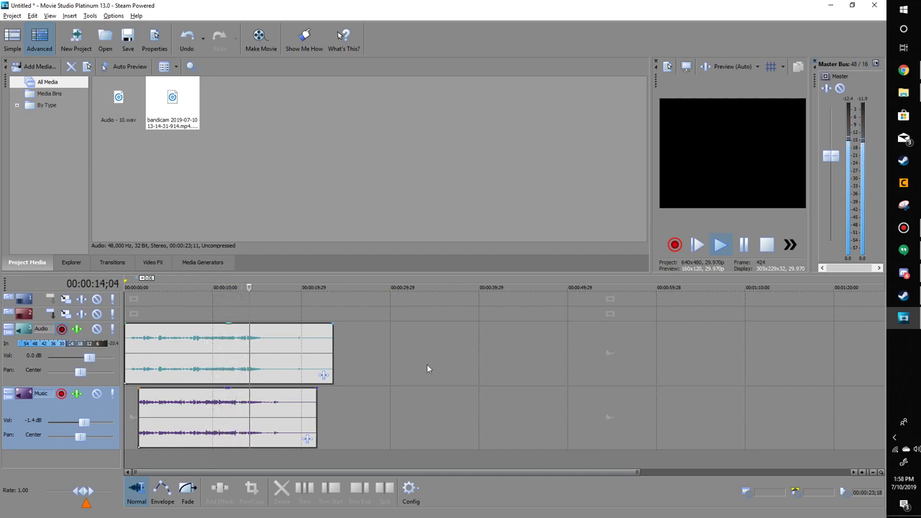
# Stop playback near 16 s, then replay from about 10 s and pause at 00:00:10;23
pyautogui.click(742, 244)
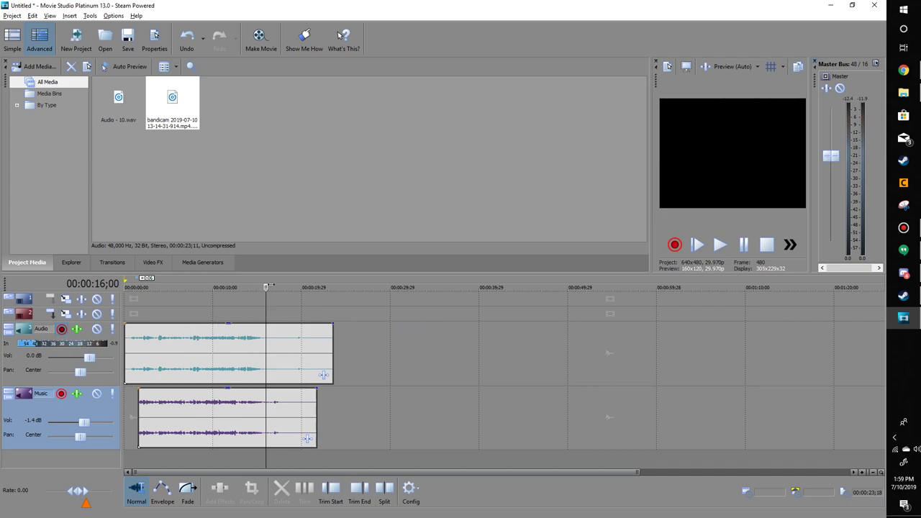
pyautogui.moveTo(269, 288)
pyautogui.mouseDown()
pyautogui.moveTo(150, 305)
pyautogui.moveTo(262, 330)
pyautogui.mouseUp()
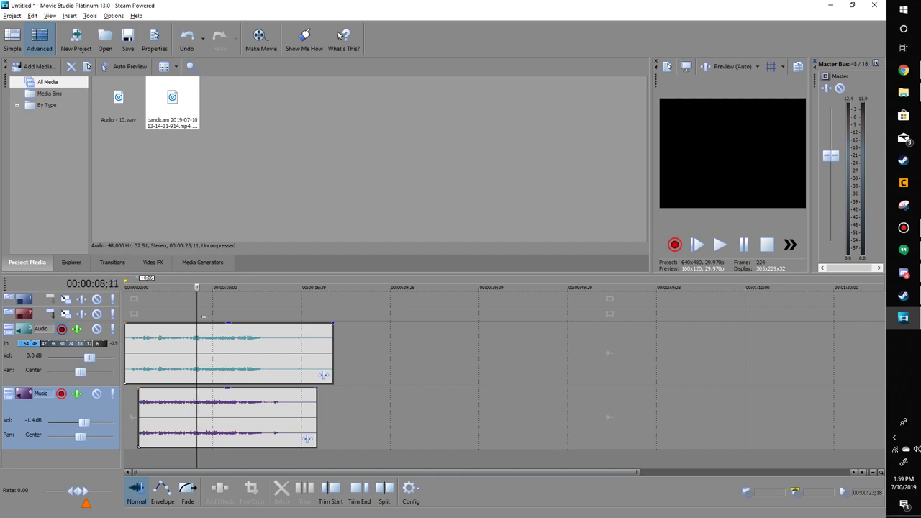
pyautogui.click(260, 330)
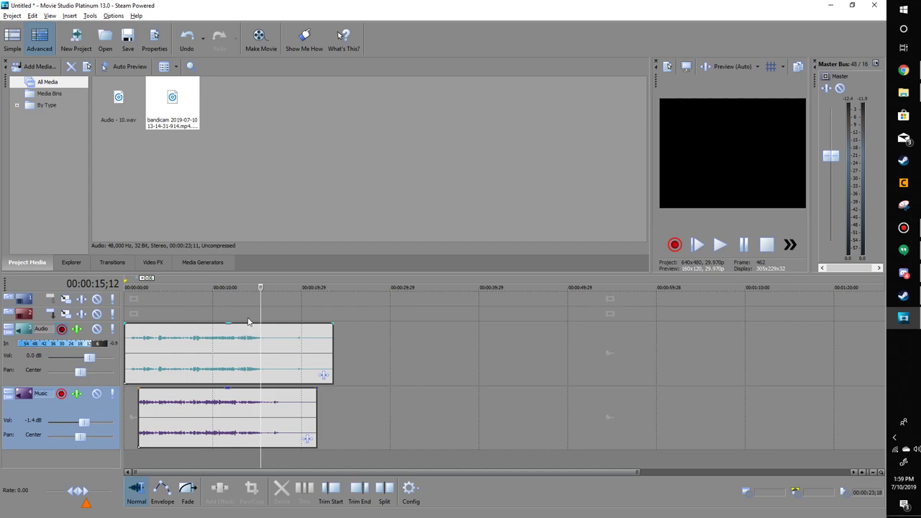
pyautogui.moveTo(260, 287); pyautogui.dragTo(218, 296)
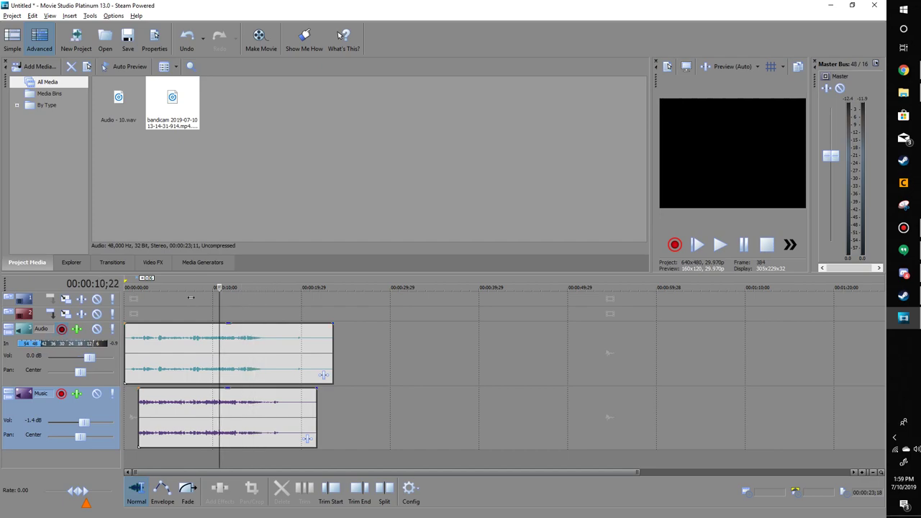
pyautogui.click(132, 292)
pyautogui.click(720, 245)
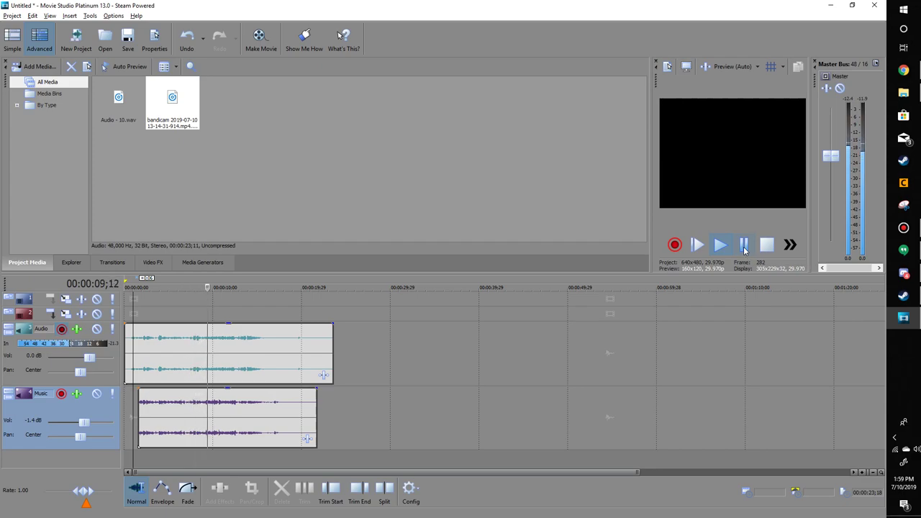
pyautogui.click(745, 246)
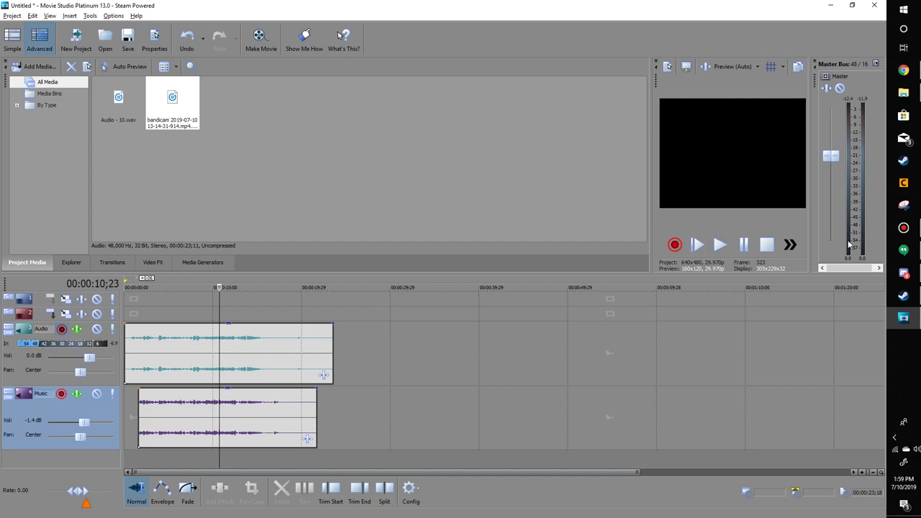
# Bring up the Bandicam recorder window from the taskbar
pyautogui.click(904, 227)
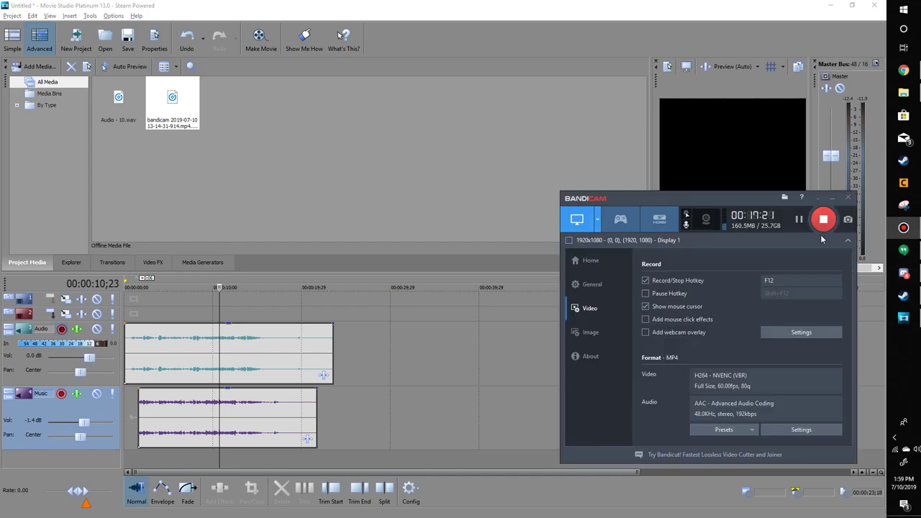